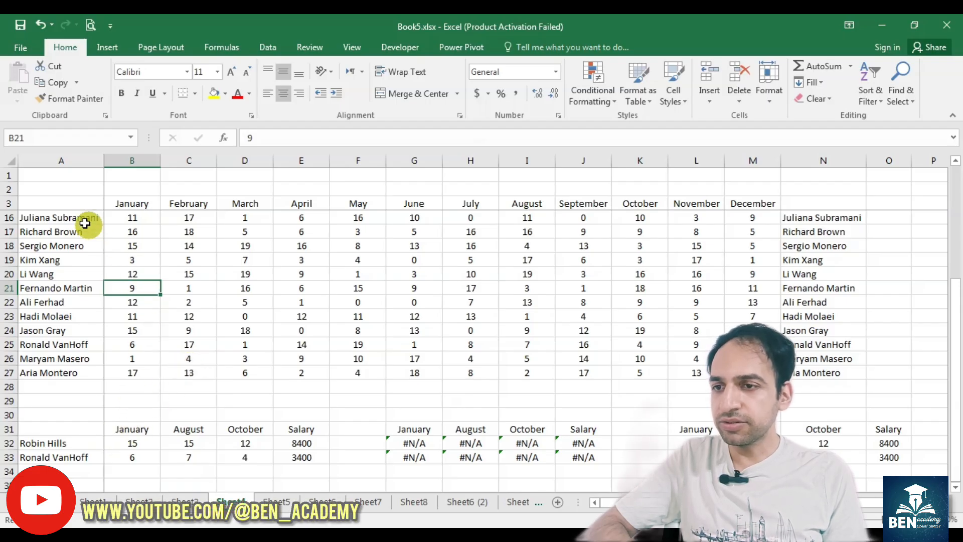
Step: Examine the existing VLOOKUP formulas in B32 and G32 and the name range they reference
drag(78, 219, 80, 372)
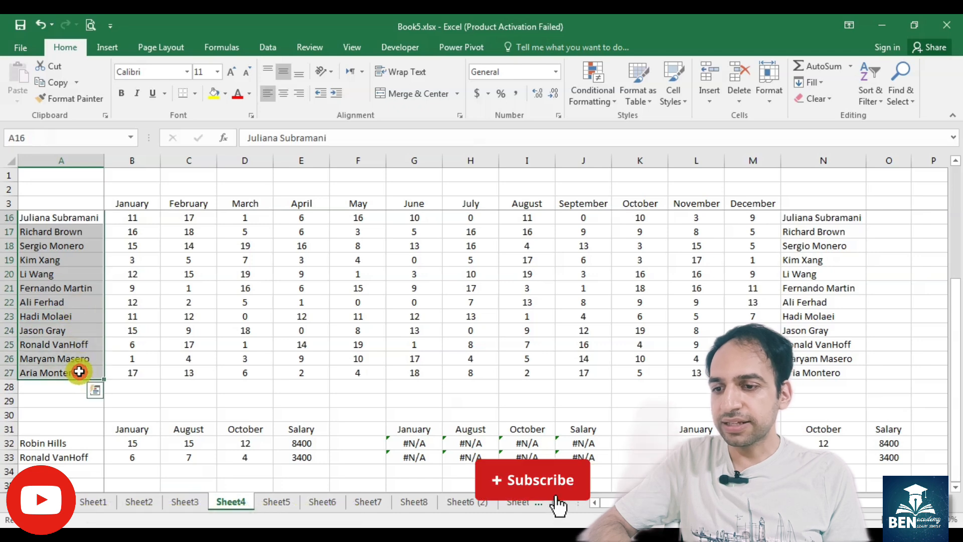
click(128, 444)
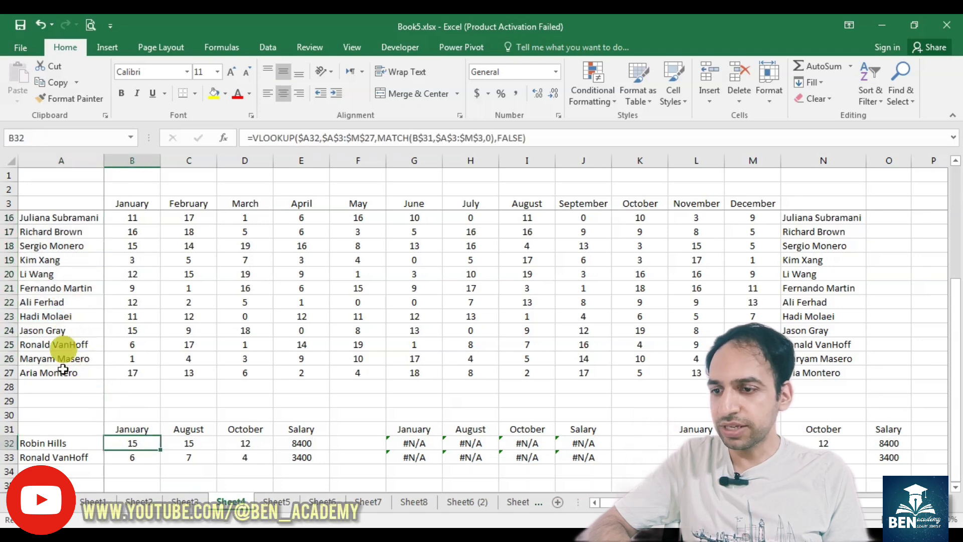
double_click(121, 443)
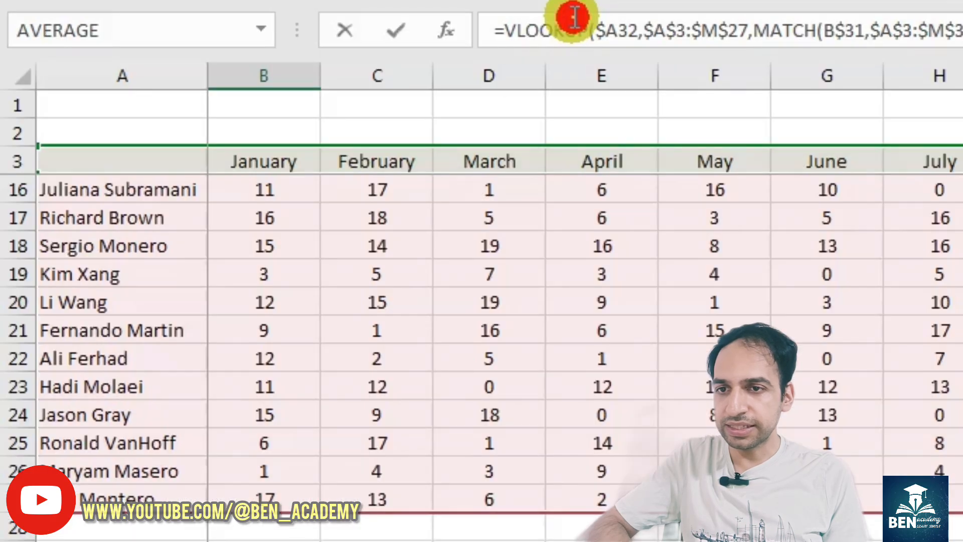
click(289, 139)
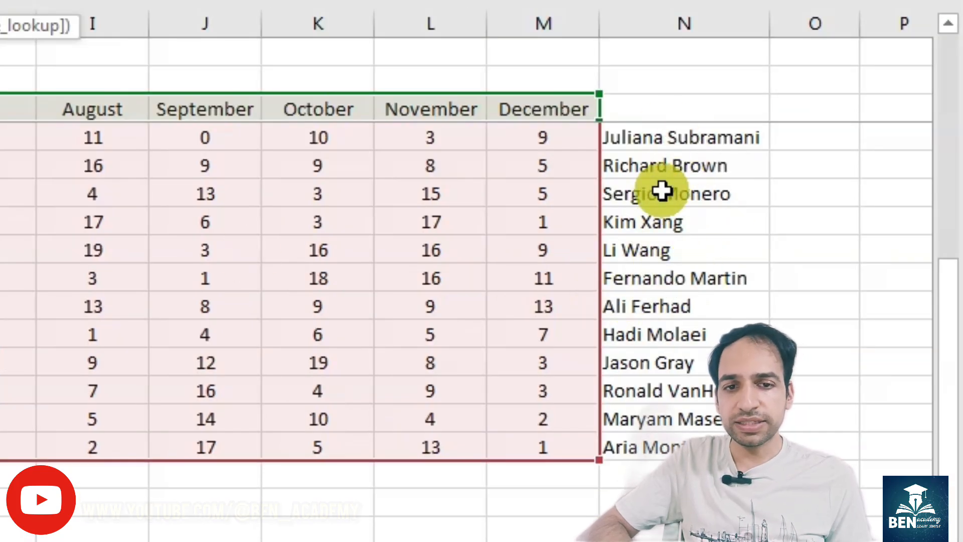
key(Return)
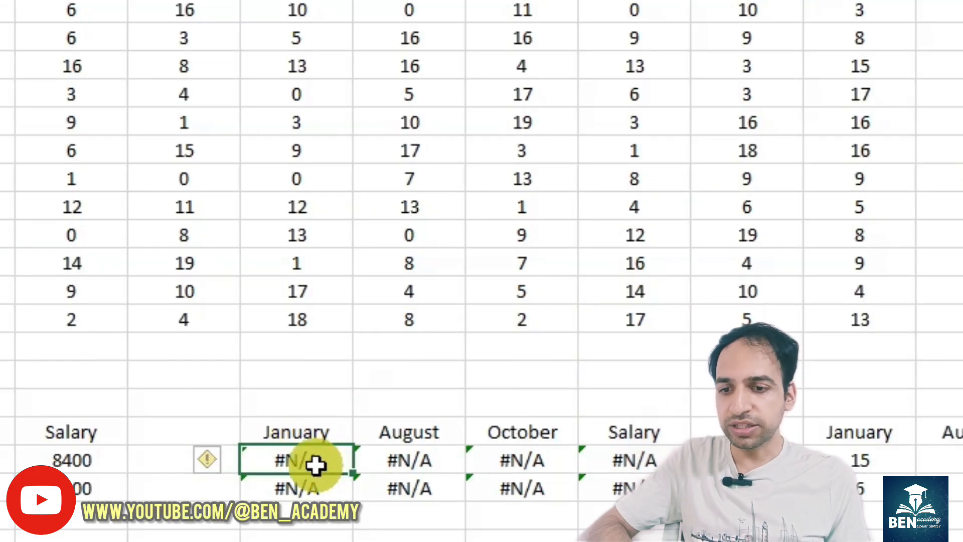
double_click(315, 465)
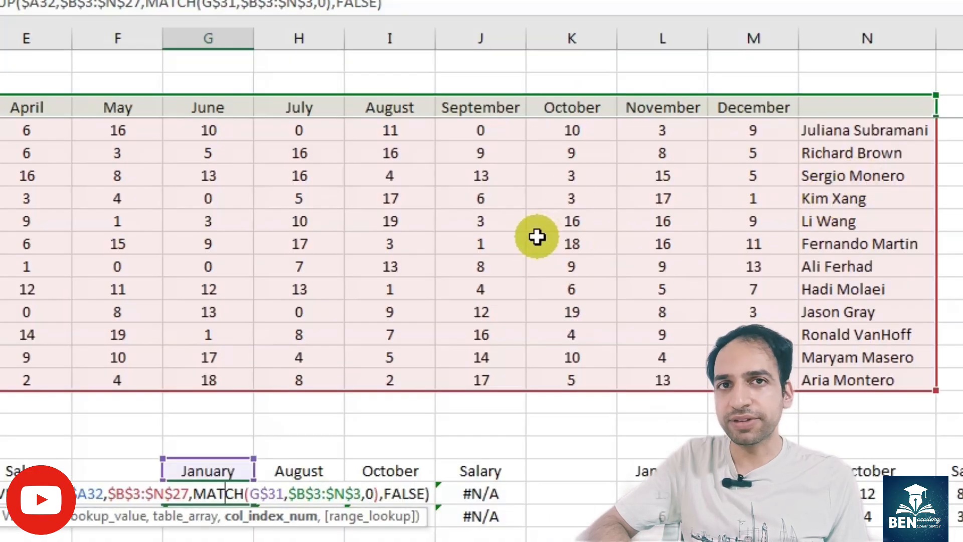
key(Return)
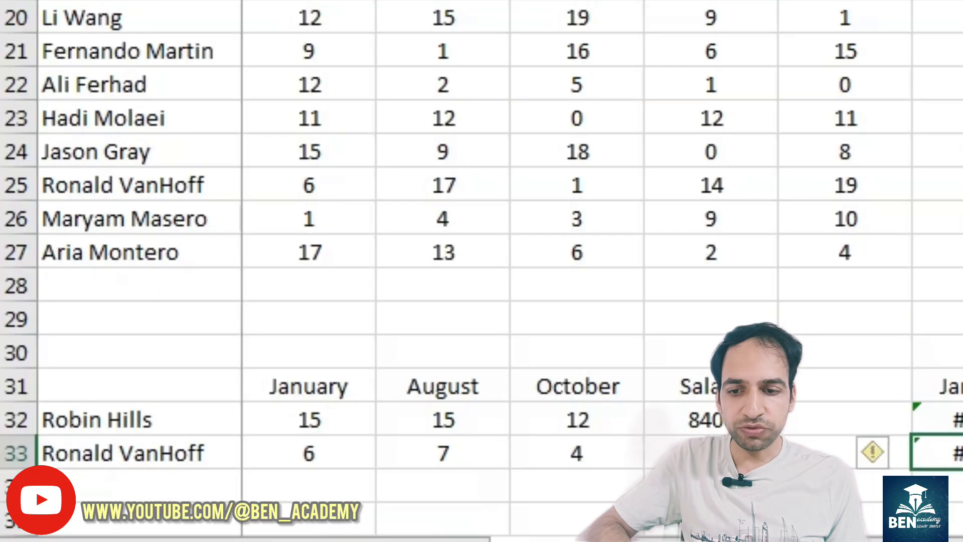
Step: Enter =MATCH(A32,N:N,0) in K32 to find the row of A32's name in column N, and check that row
click(104, 416)
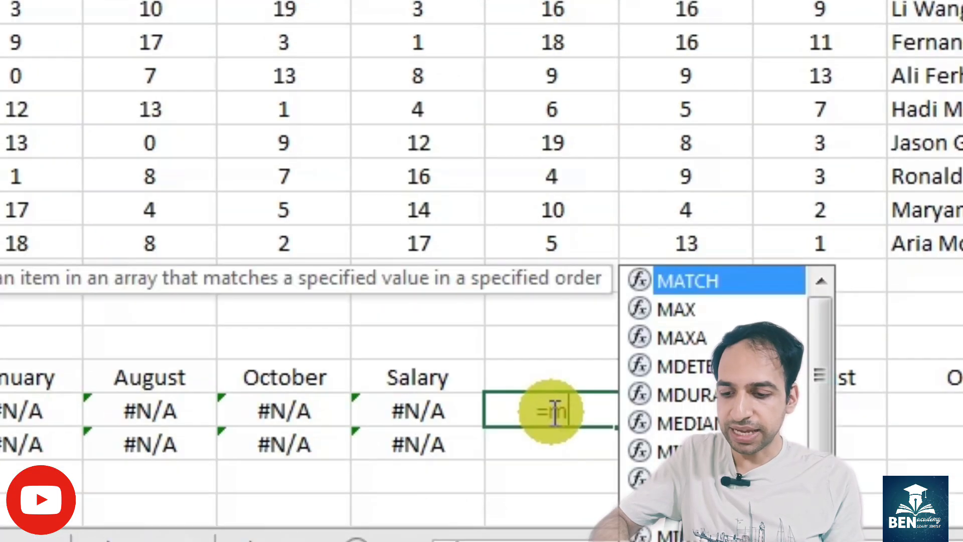
text(atch(A32)
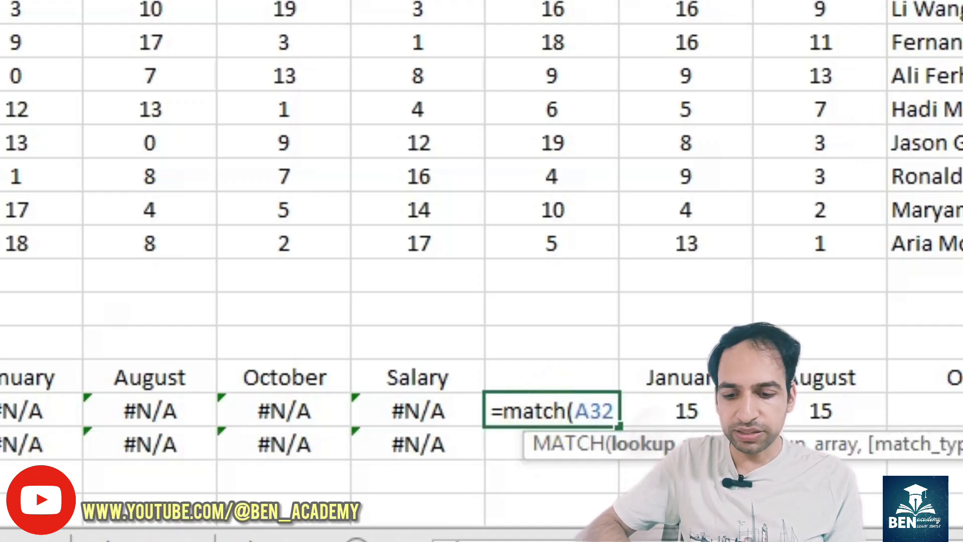
text(,N:N)
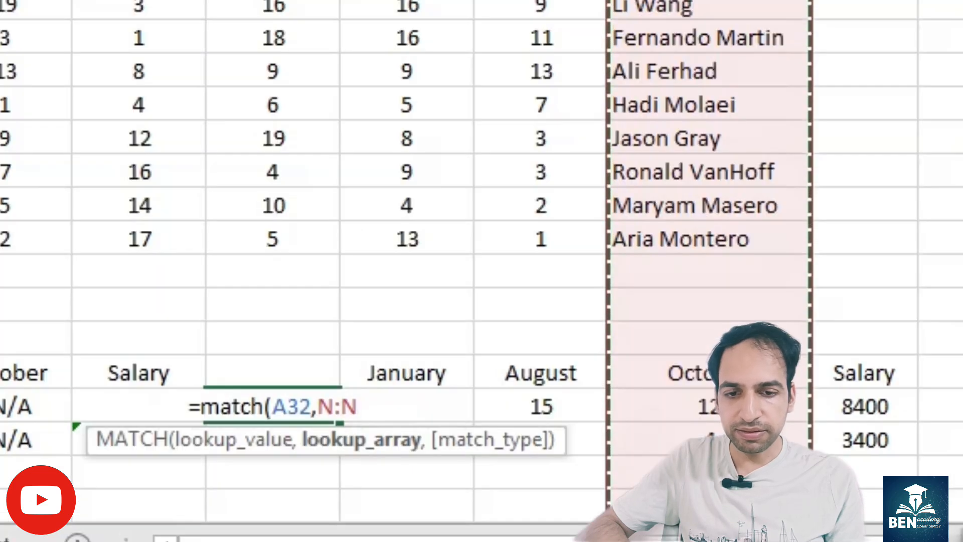
text(,)
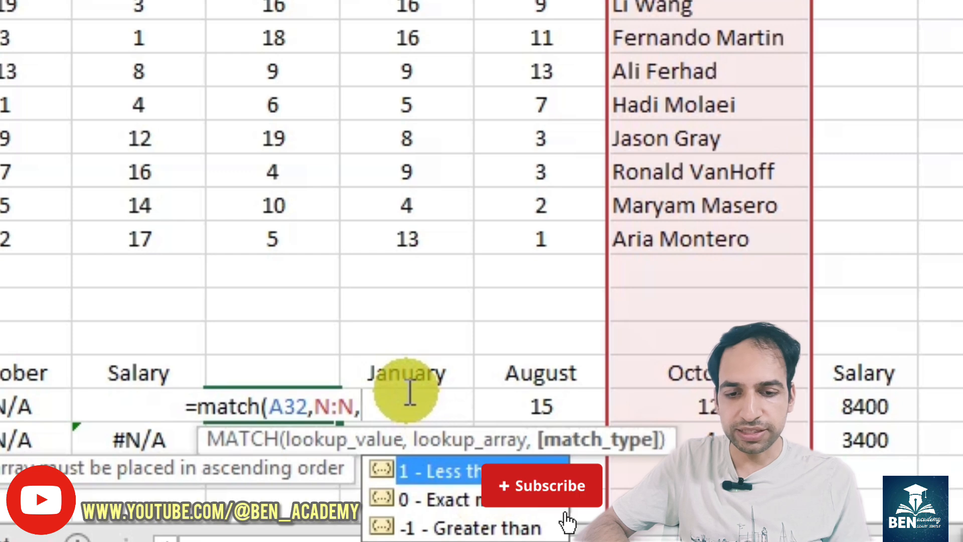
text(0))
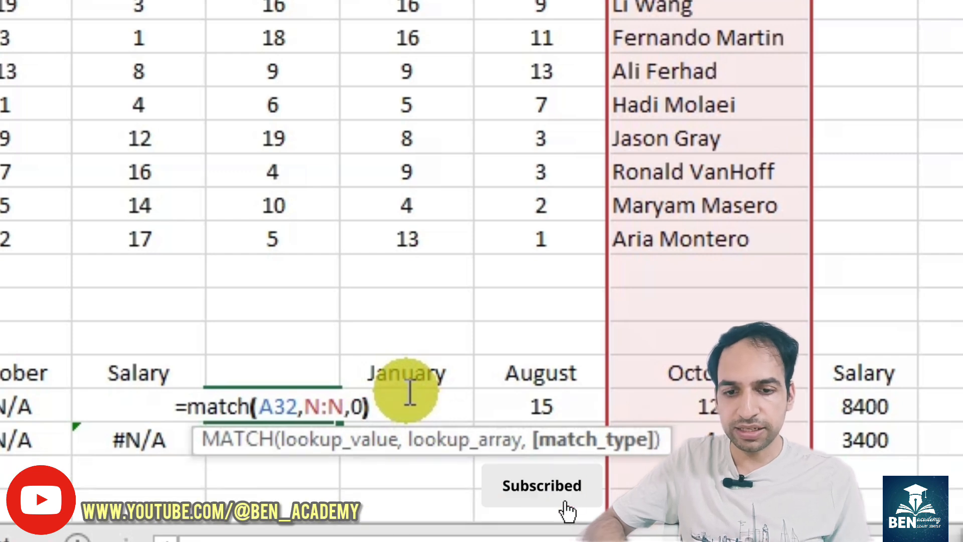
key(Return)
key(ctrl+z)
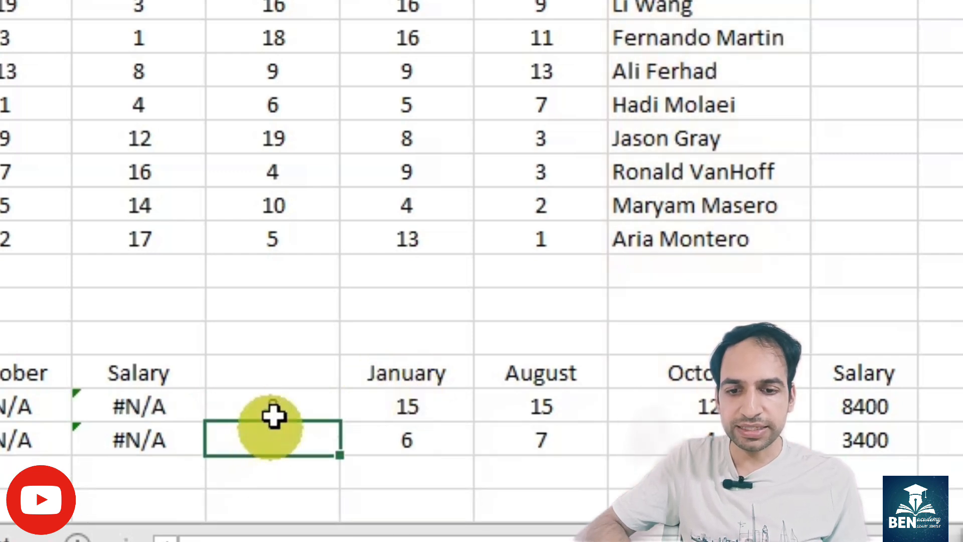
click(273, 402)
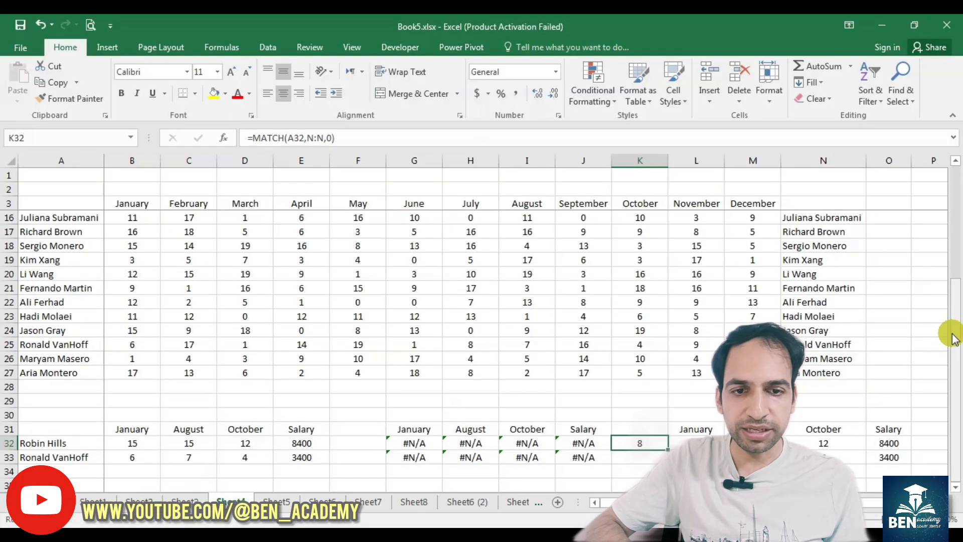
drag(948, 333, 951, 221)
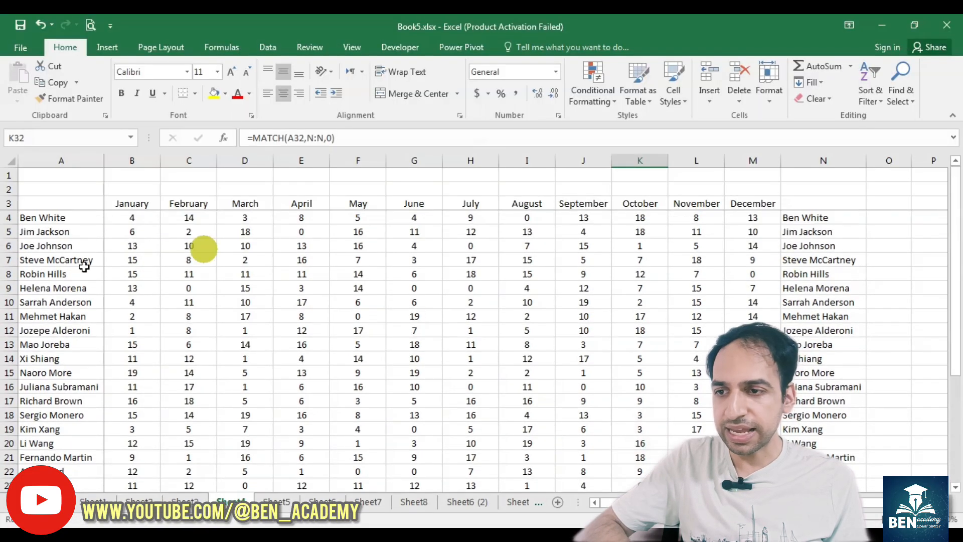
click(10, 273)
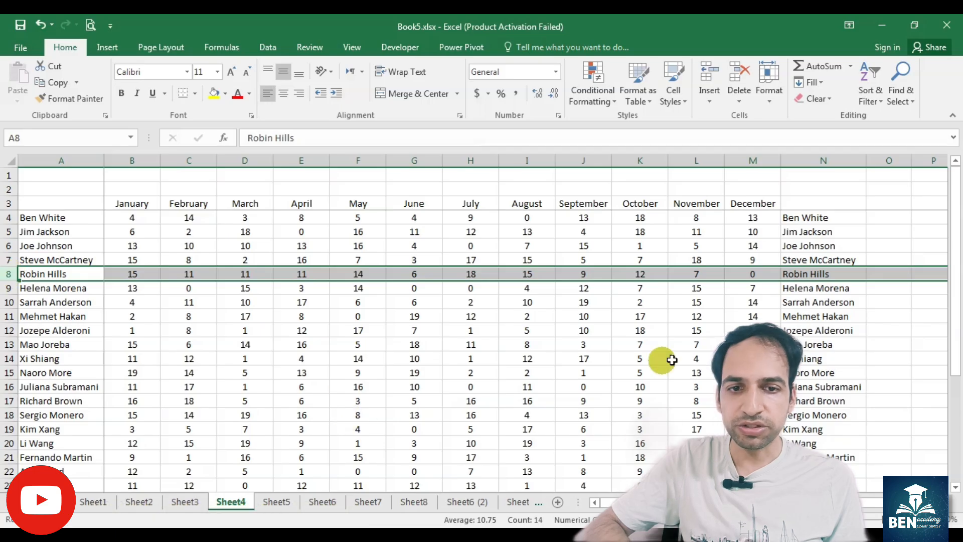
scroll(481, 261, down, 3)
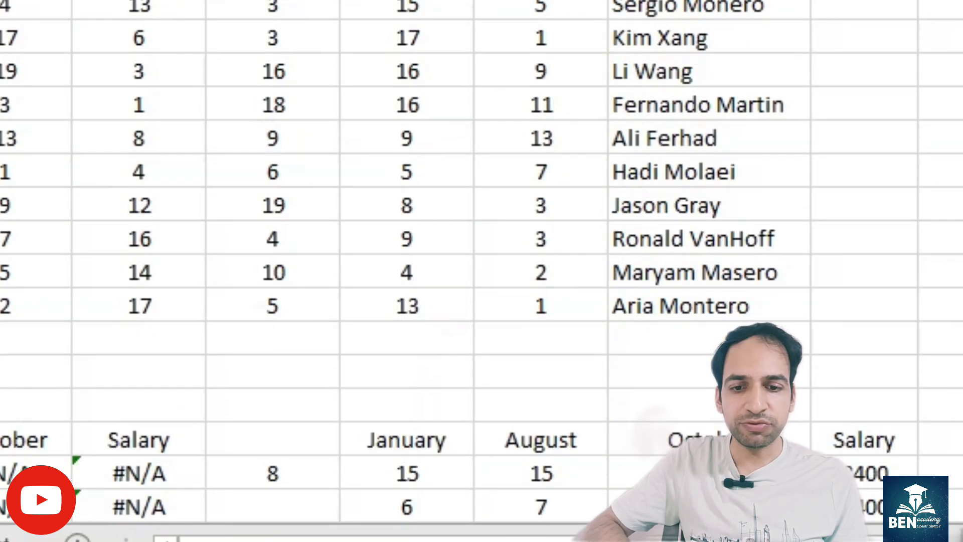
Step: Enter =MATCH(L31,3:3,0) in K31 to find the column of the month in L31 within row 3
click(251, 436)
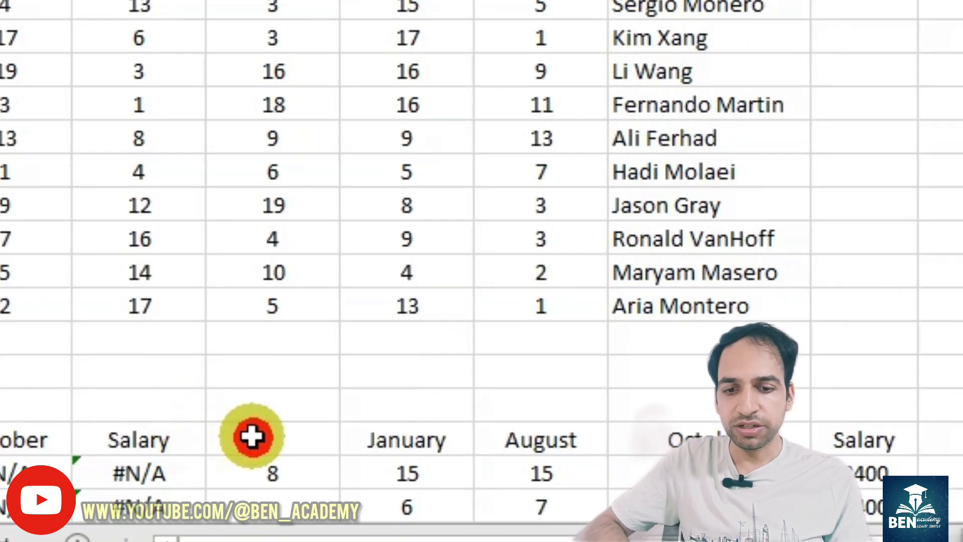
click(394, 438)
click(276, 441)
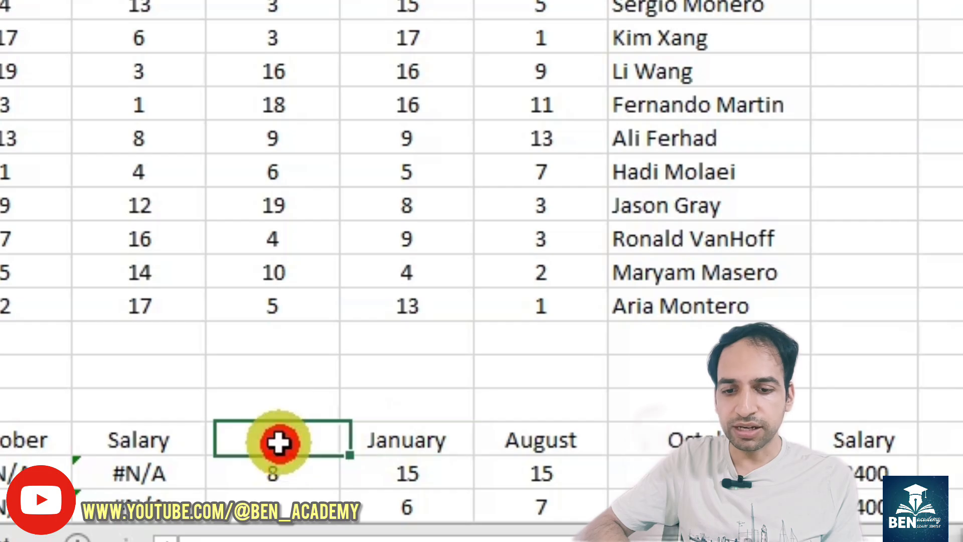
text(=ma)
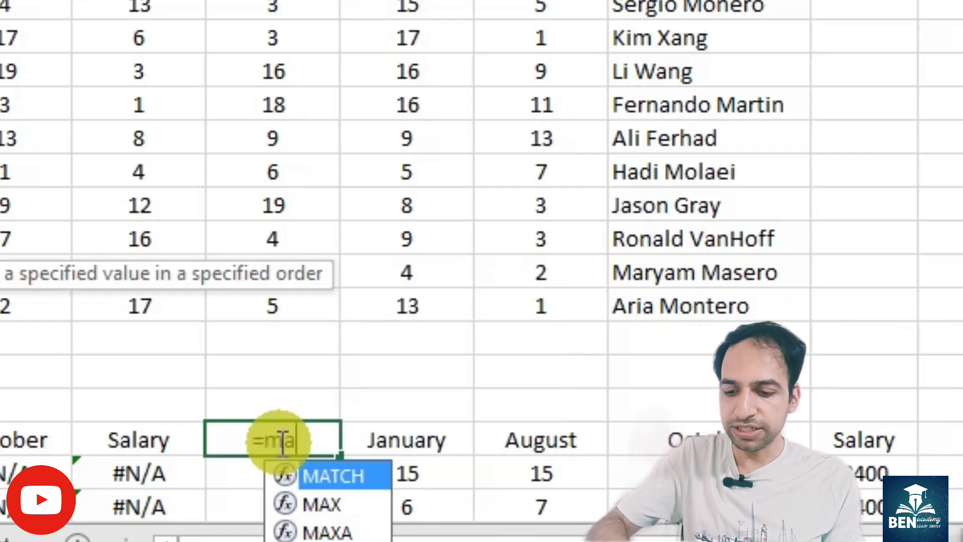
text(tch()
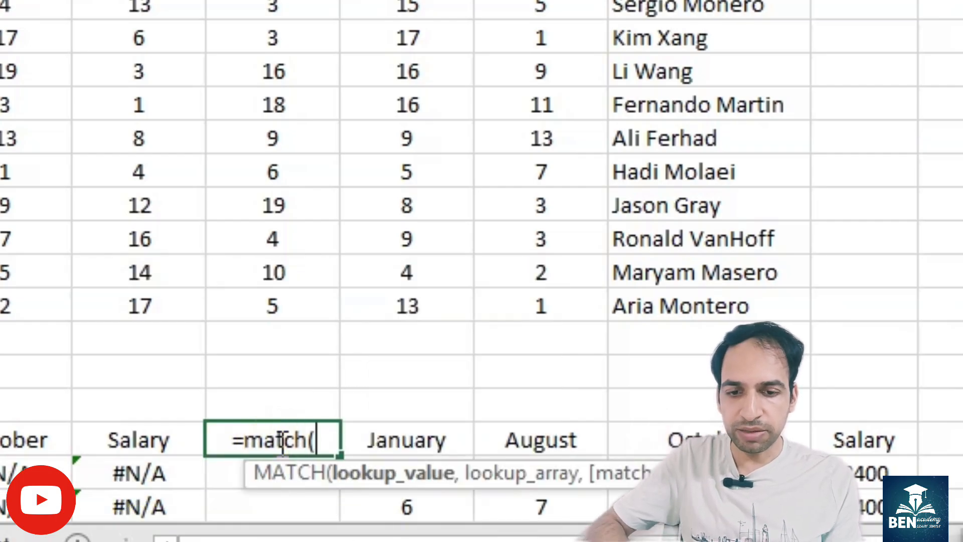
click(384, 442)
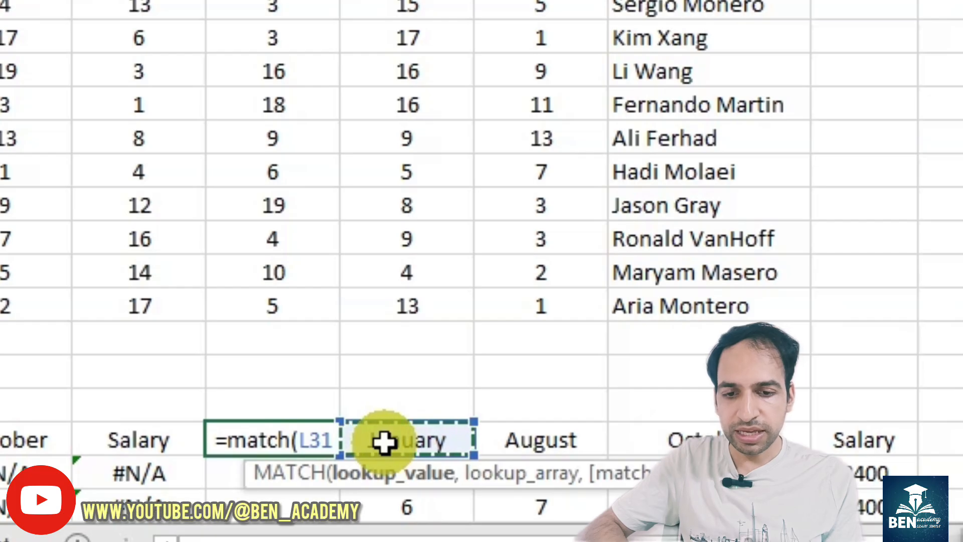
text(,)
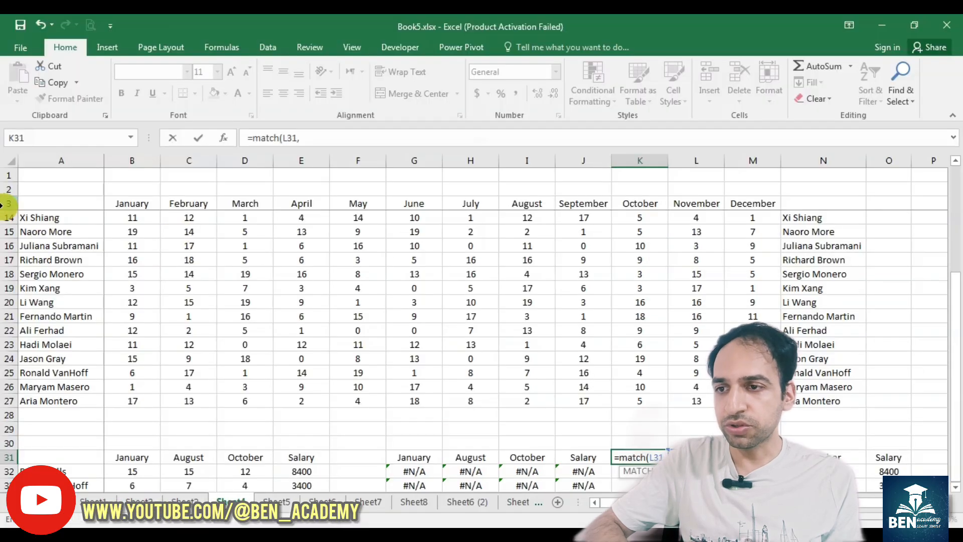
click(5, 203)
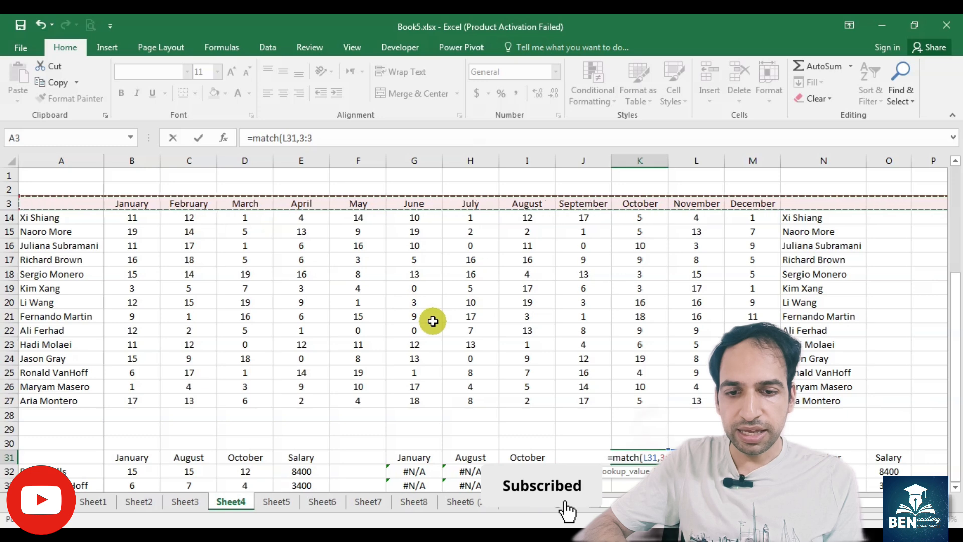
text(,)
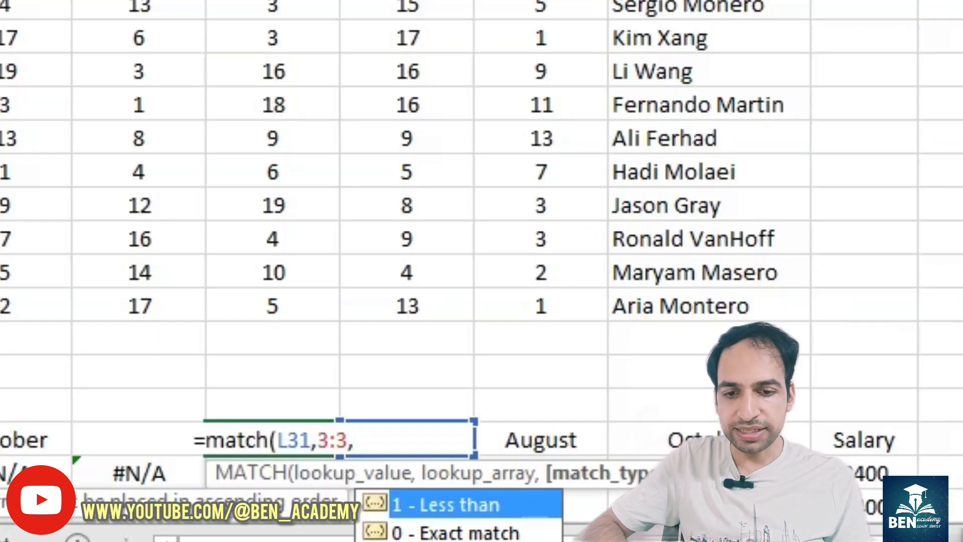
text(0))
key(Return)
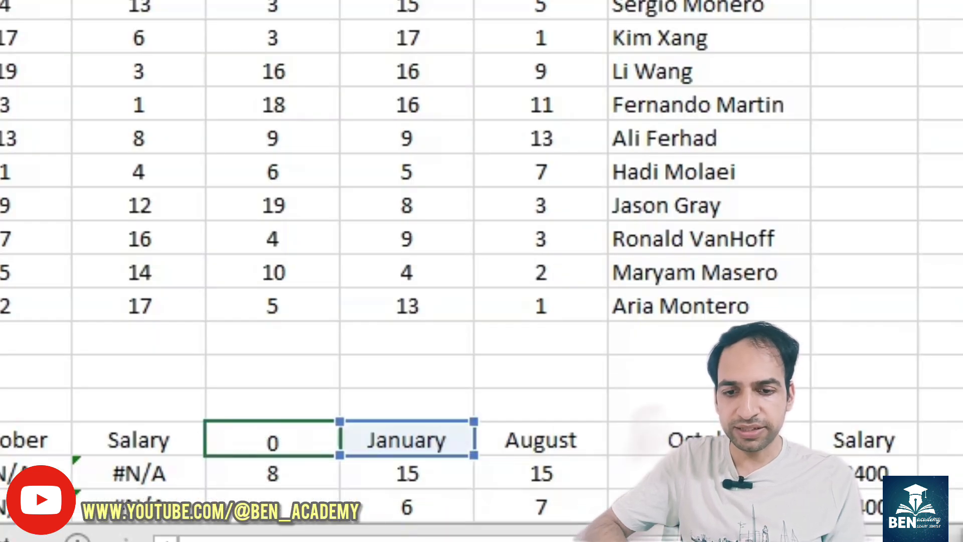
click(304, 441)
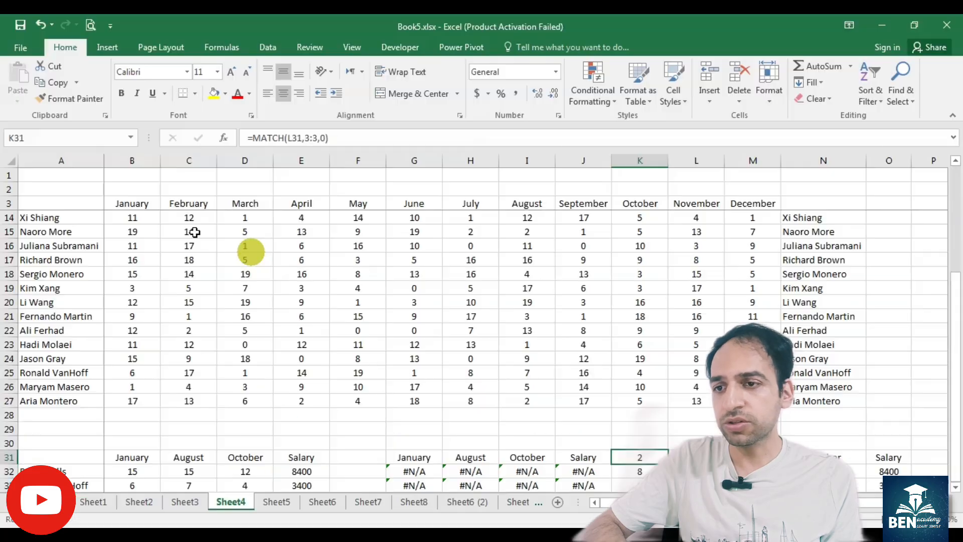
click(138, 200)
click(133, 161)
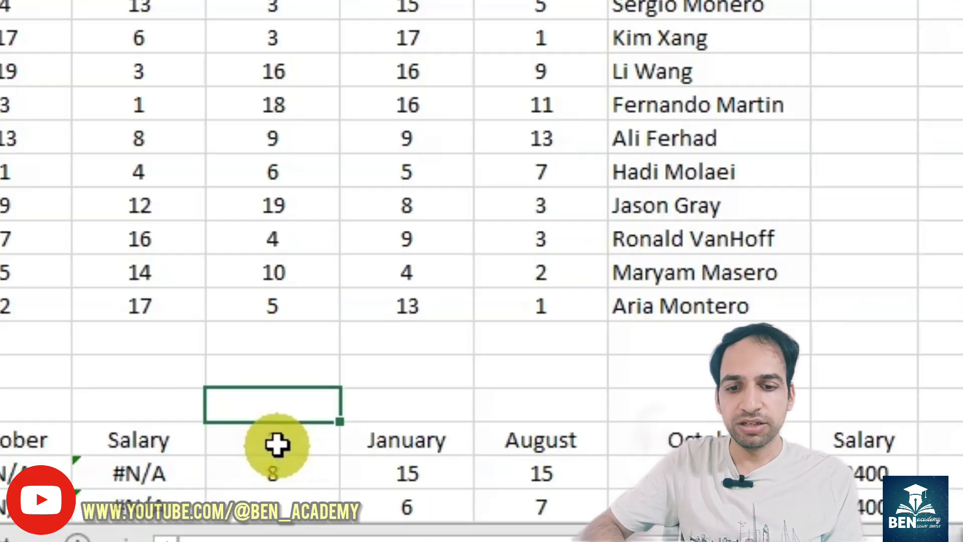
drag(642, 460, 647, 472)
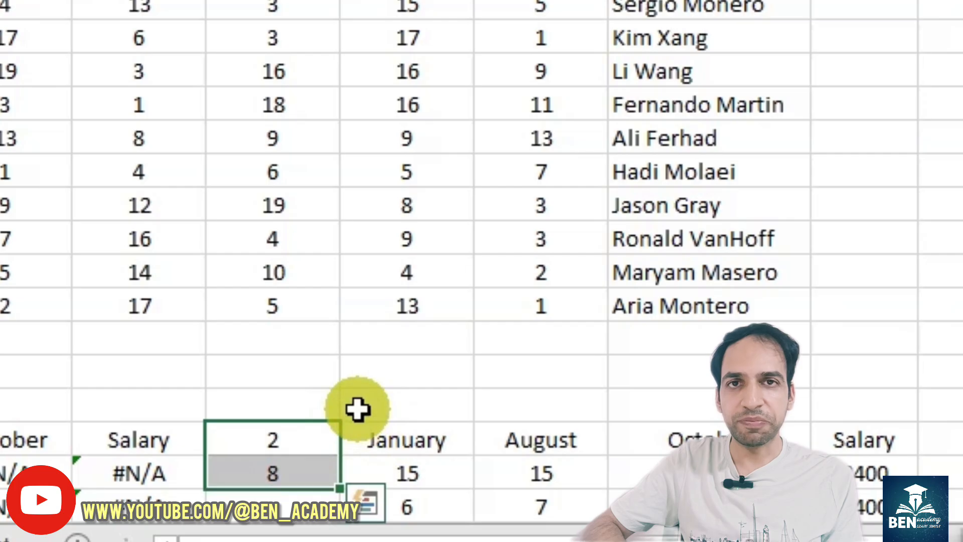
Step: Enter =INDEX(B4:M27,K32,K31) in K30 to return the value at the matched row and column
click(315, 402)
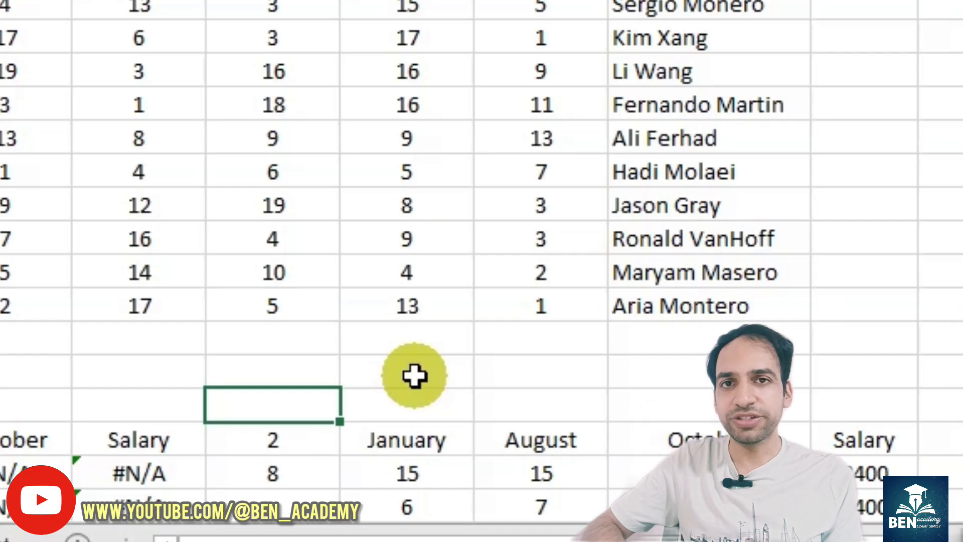
text(=)
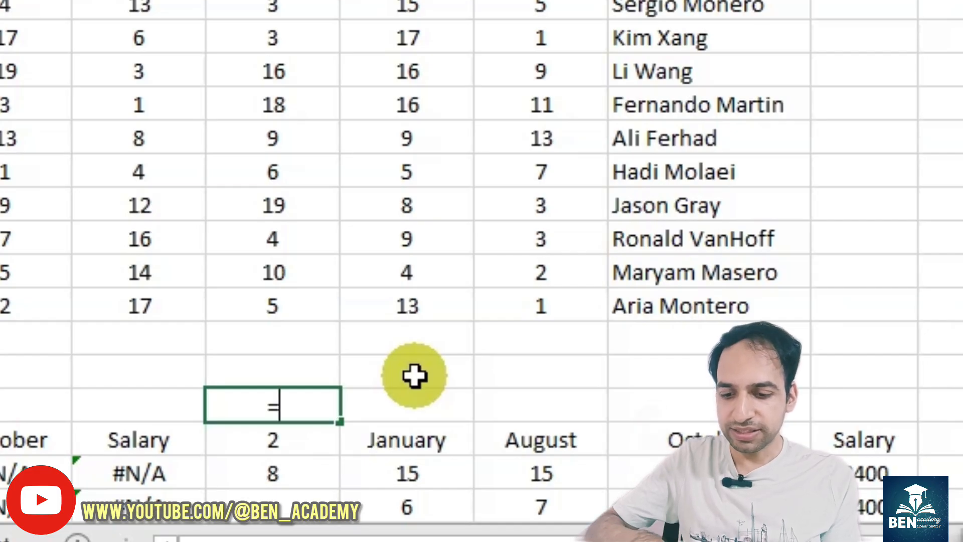
text(index()
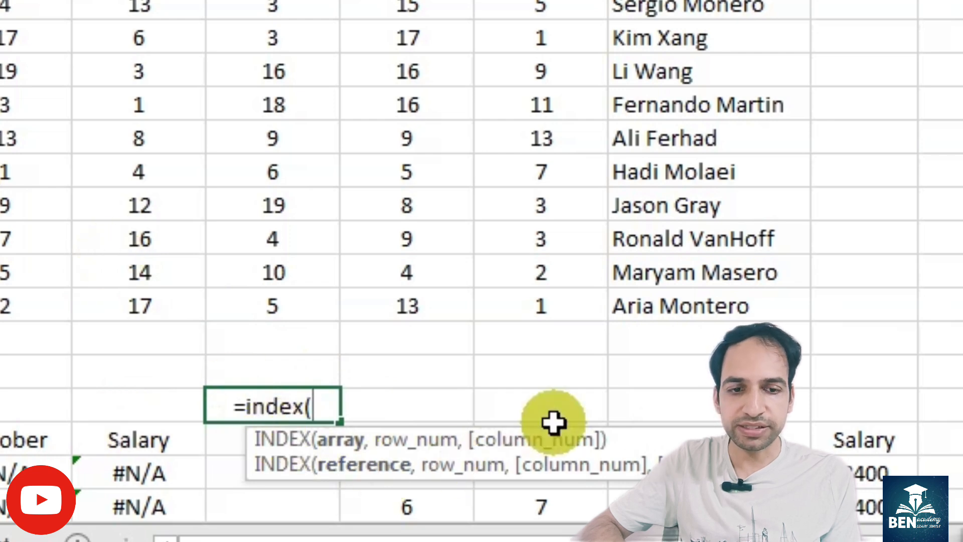
drag(959, 281, 959, 263)
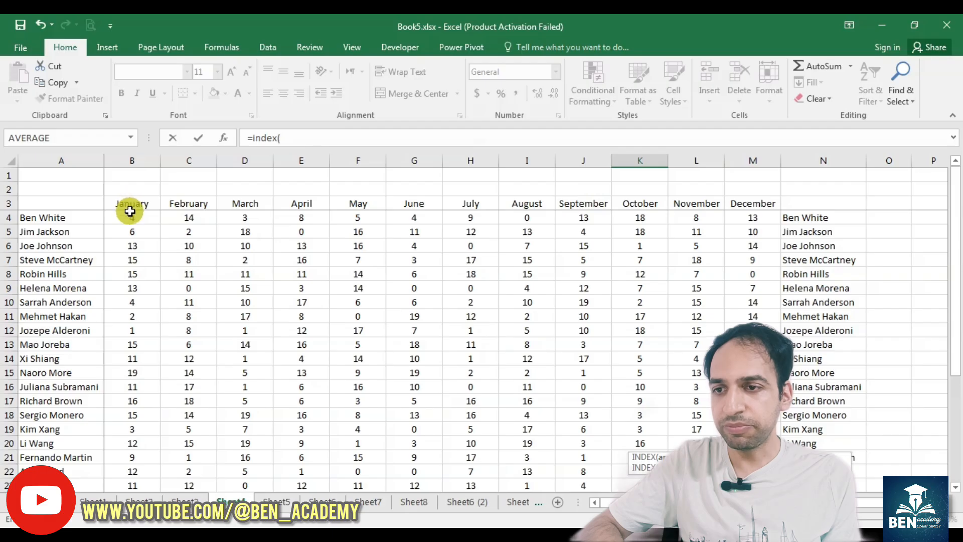
drag(129, 212, 752, 444)
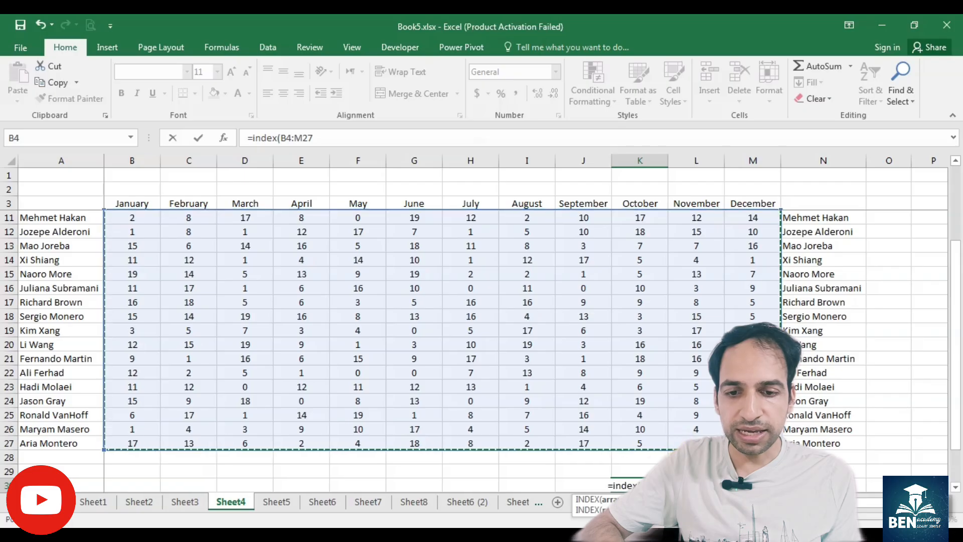
text(,)
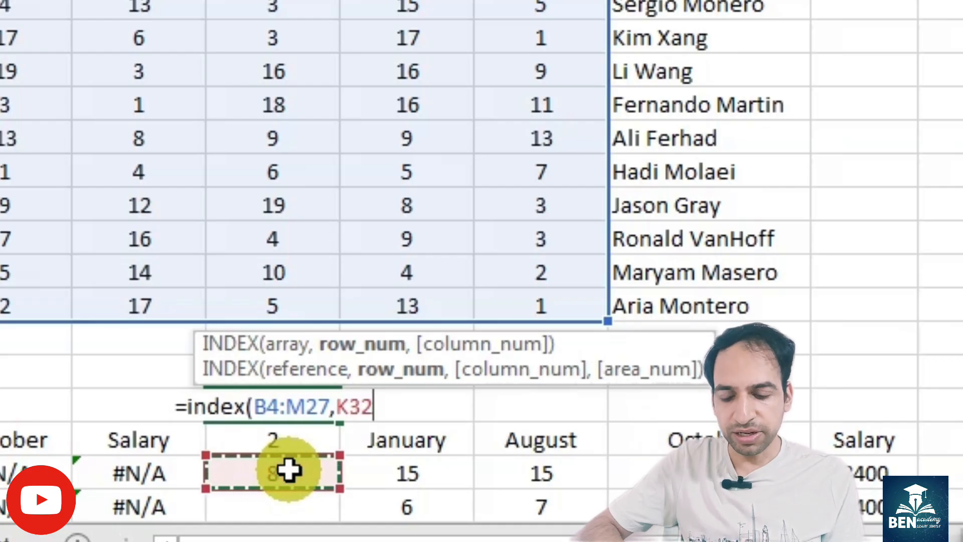
text(,)
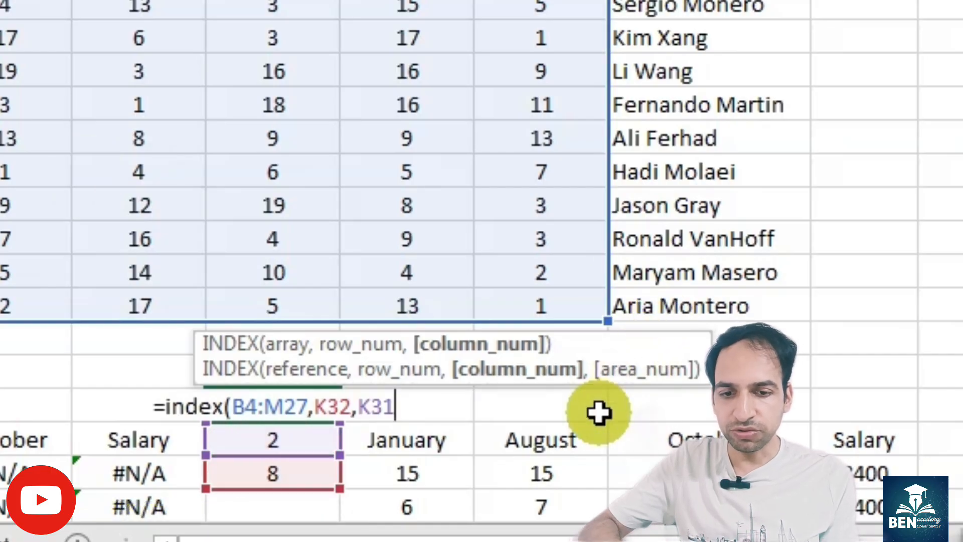
text())
key(Return)
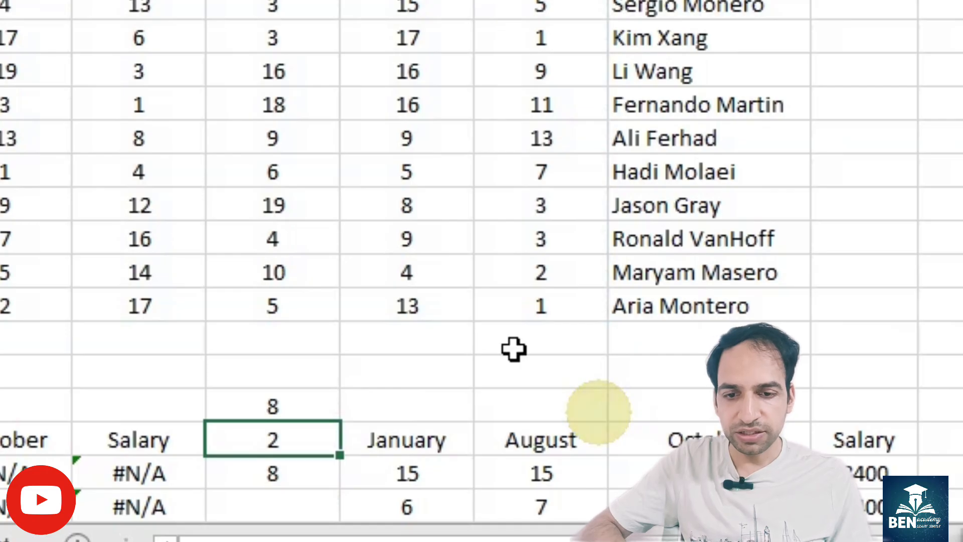
Step: Count down the rows of the data table from January's first value to check which cell the INDEX result corresponds to
click(271, 407)
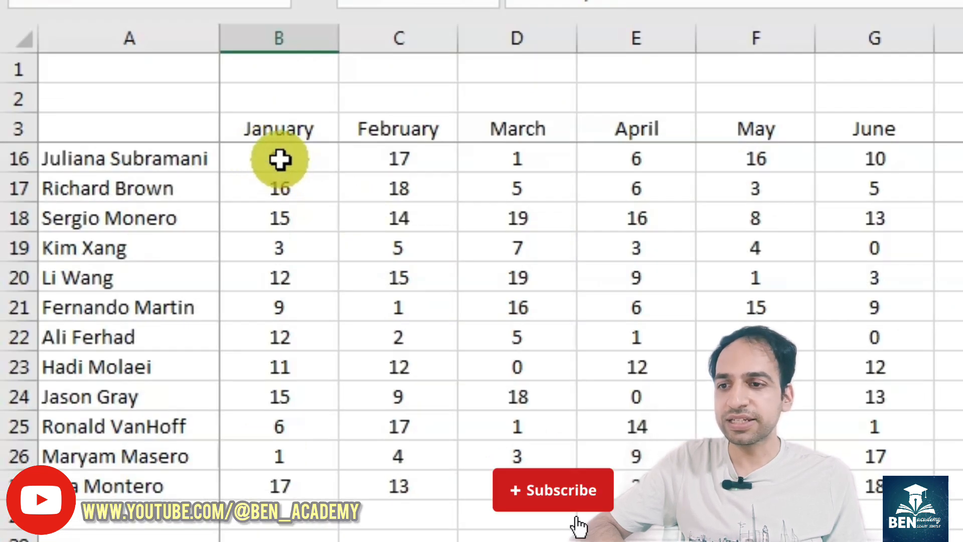
click(280, 159)
key(Up)
key(Up)
key(Up)
key(Up)
key(Up)
key(Up)
key(Up)
key(Up)
key(Up)
key(Up)
key(Up)
key(Up)
key(Up)
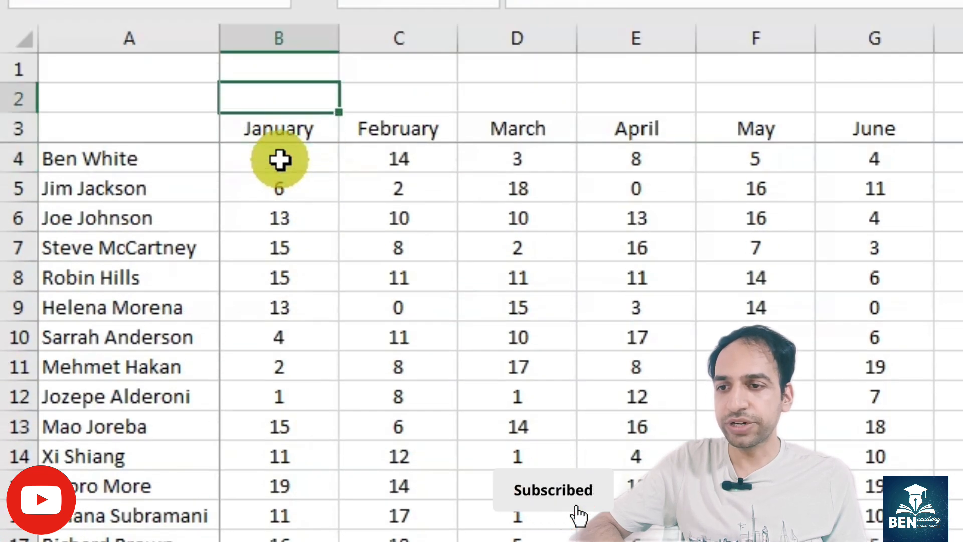
key(Down)
key(Down)
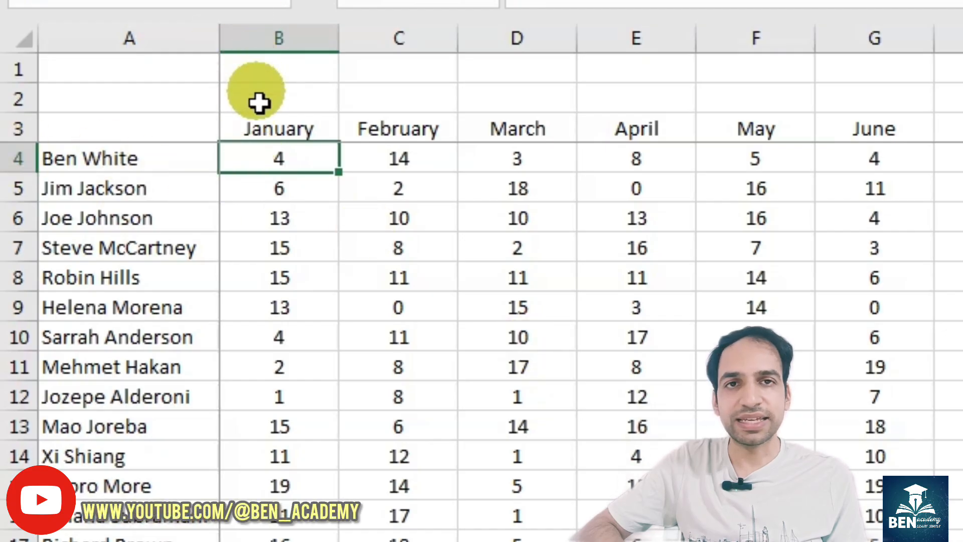
key(Down)
key(Down)
key(Down)
key(Down)
key(Down)
key(Down)
key(Down)
key(Down)
key(Down)
key(Down)
key(Down)
key(Down)
key(Down)
key(Down)
key(Down)
key(Down)
key(Down)
key(Down)
key(Down)
key(Down)
key(Down)
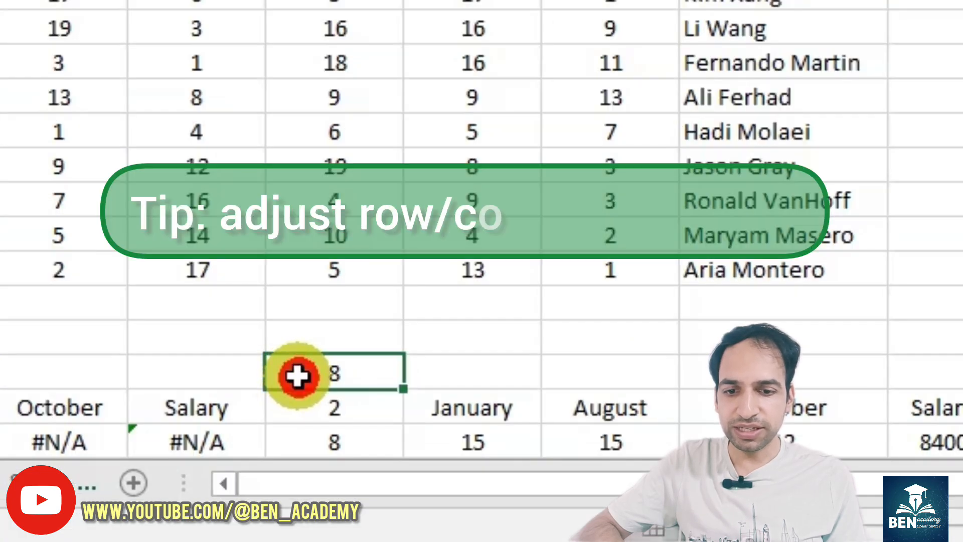
Step: Edit the K30 formula to =INDEX(B4:M27,K32-3,K31-1) to offset the row and column numbers
double_click(299, 376)
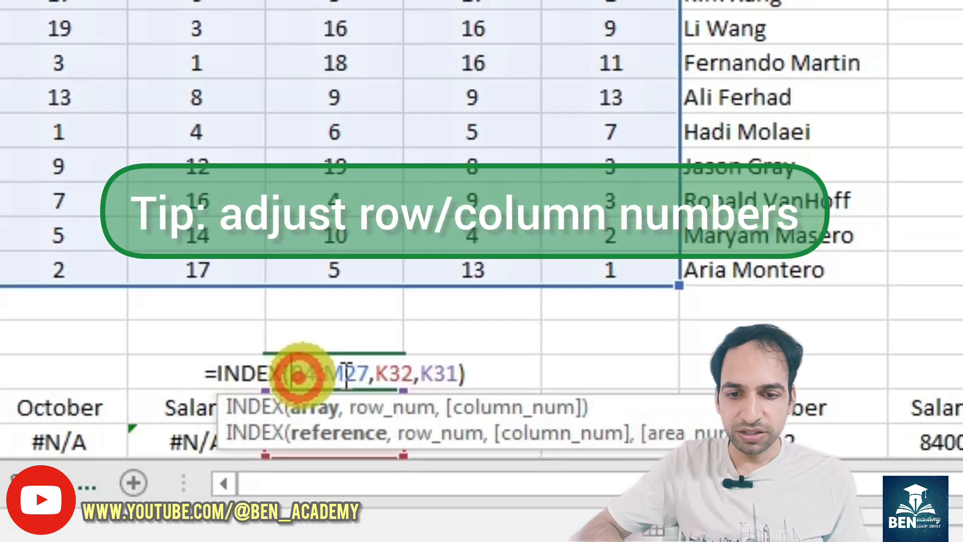
click(416, 374)
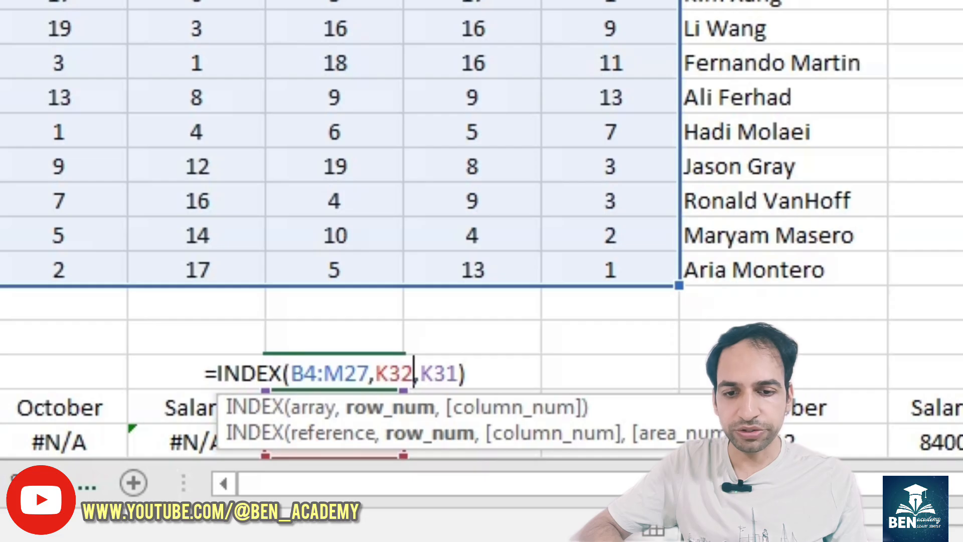
text(-3)
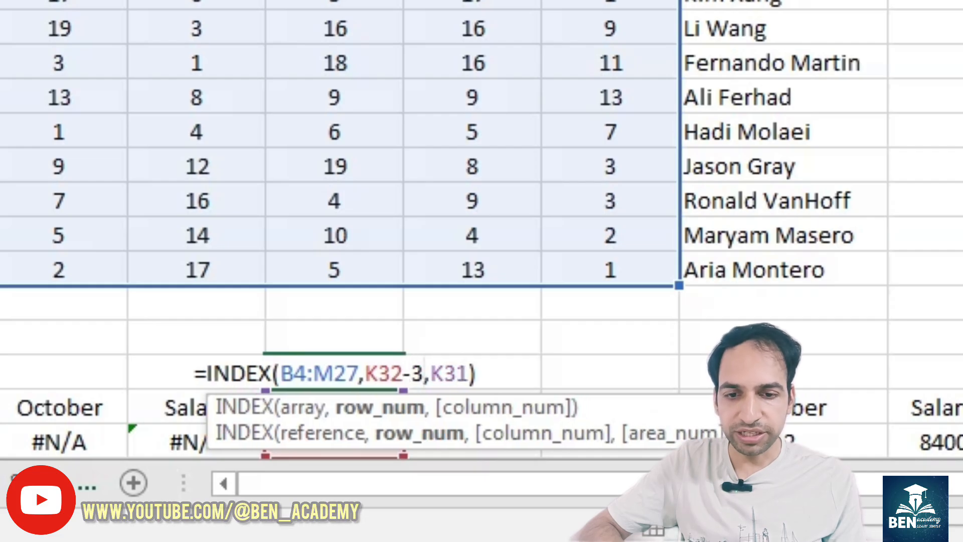
click(468, 373)
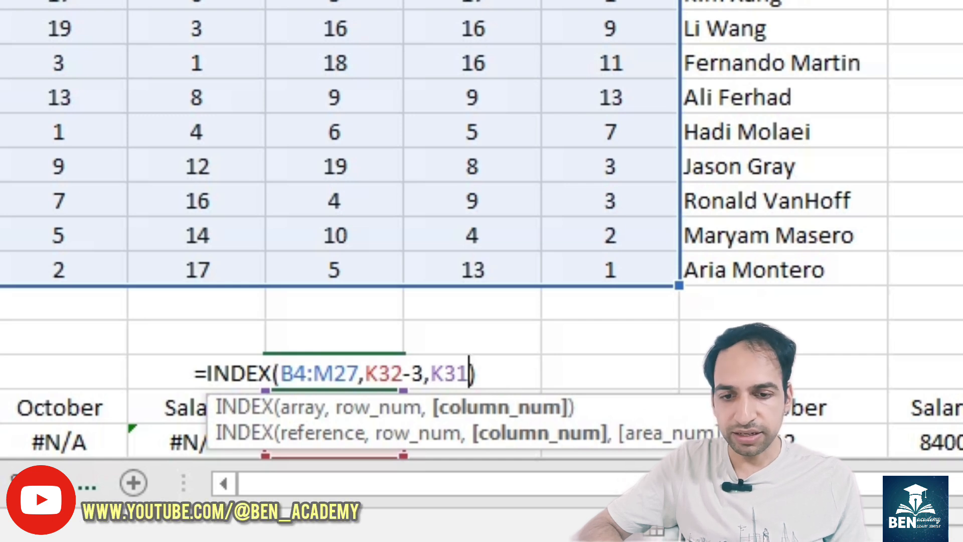
text(-1)
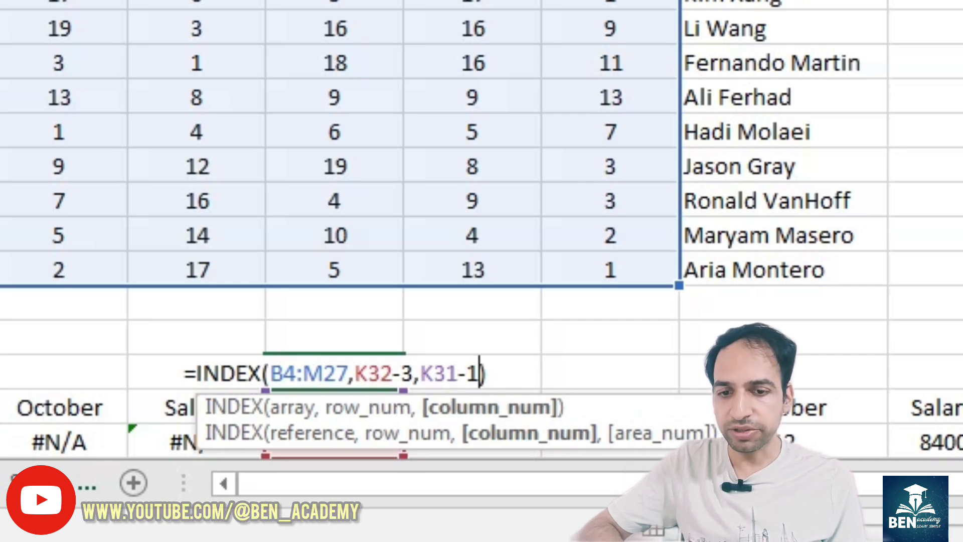
key(Return)
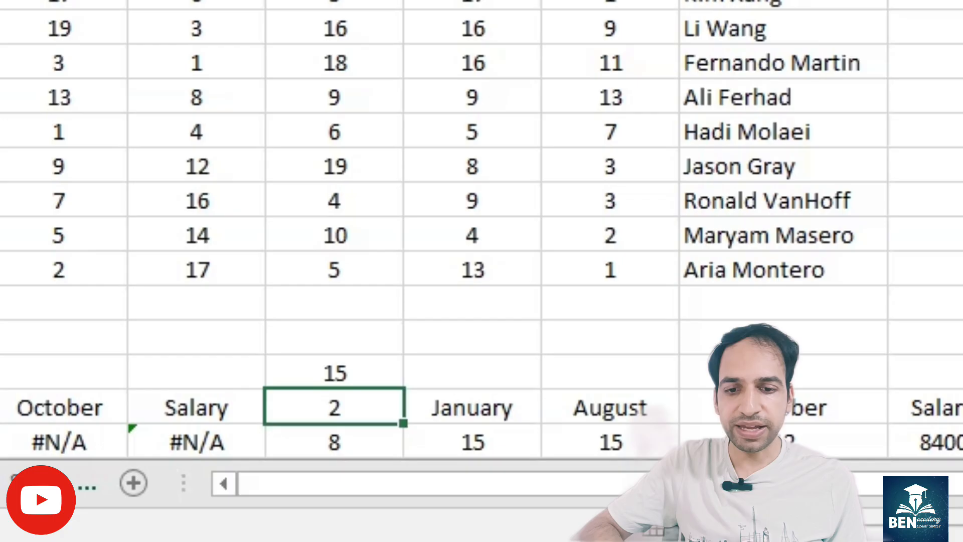
Step: Compare K30's result with the combined INDEX and MATCH formula in L32 and its parts
click(339, 372)
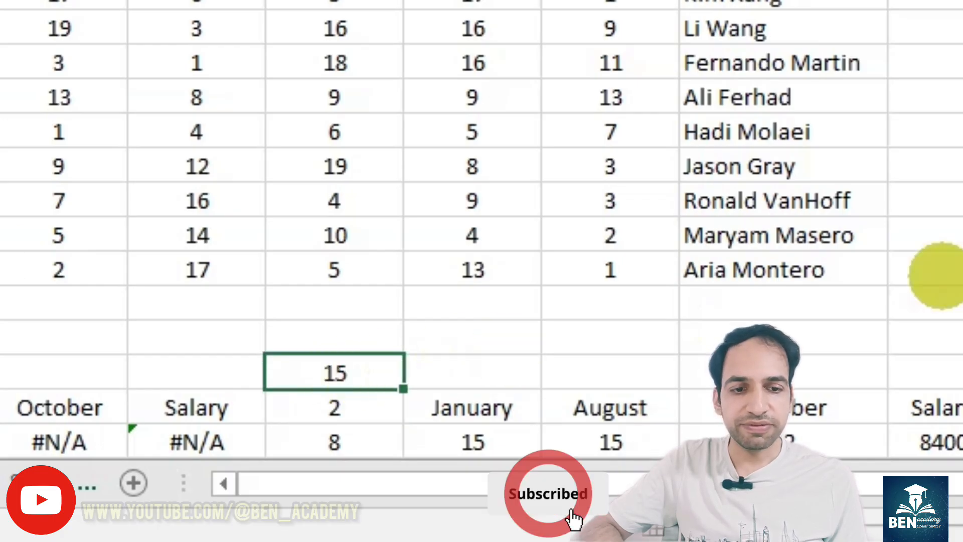
scroll(338, 372, down, 1)
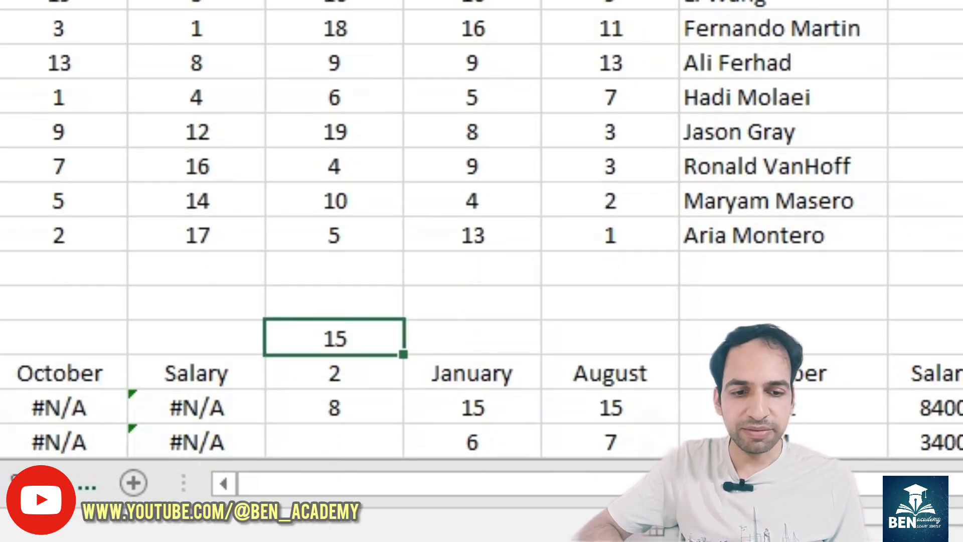
scroll(338, 372, down, 2)
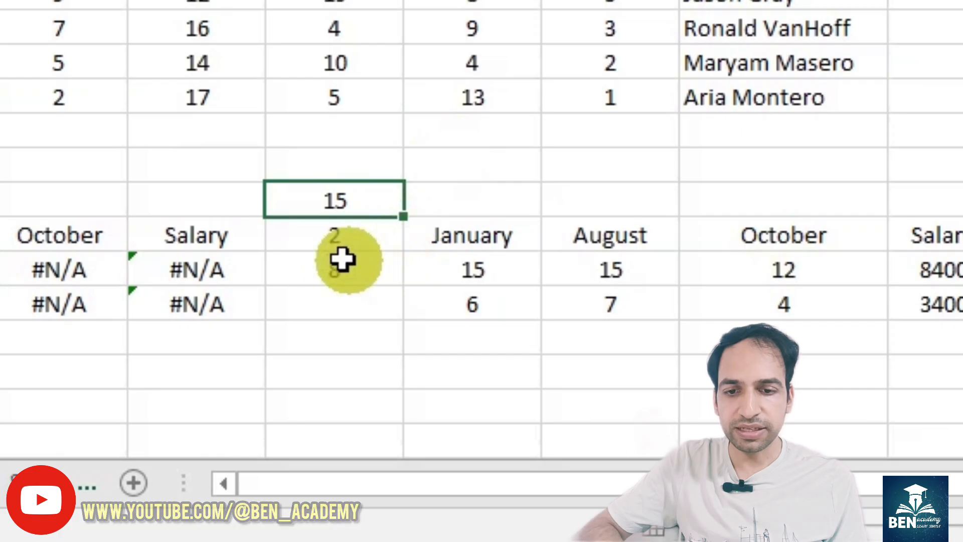
click(329, 227)
click(326, 266)
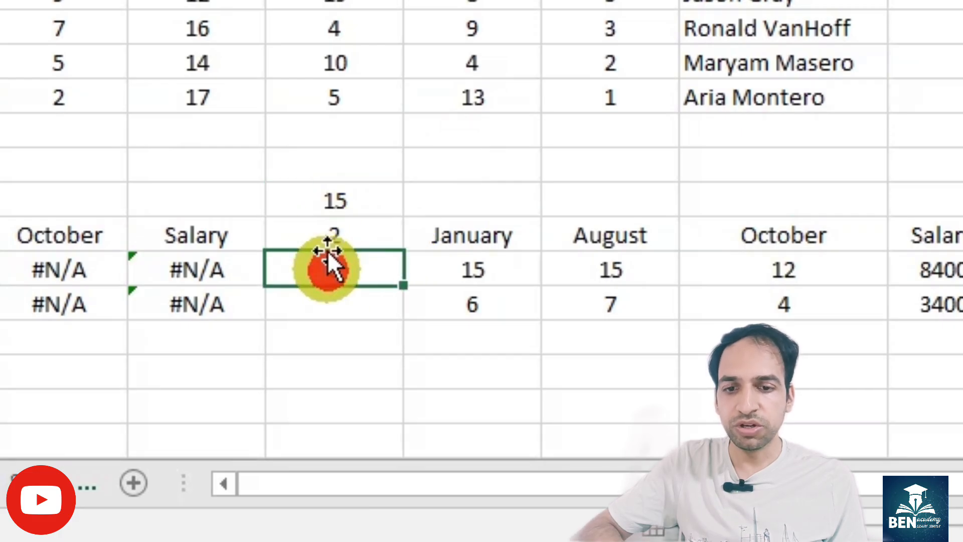
click(326, 203)
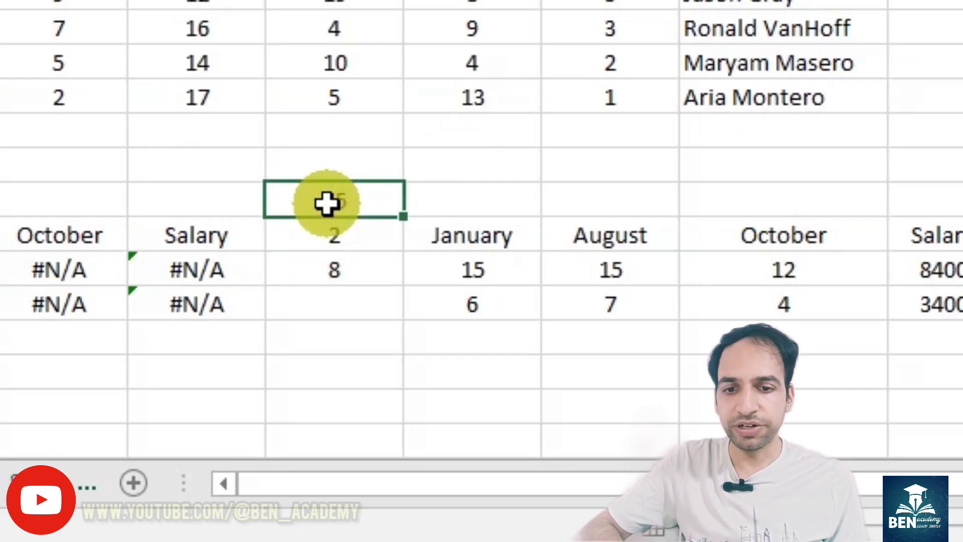
double_click(474, 270)
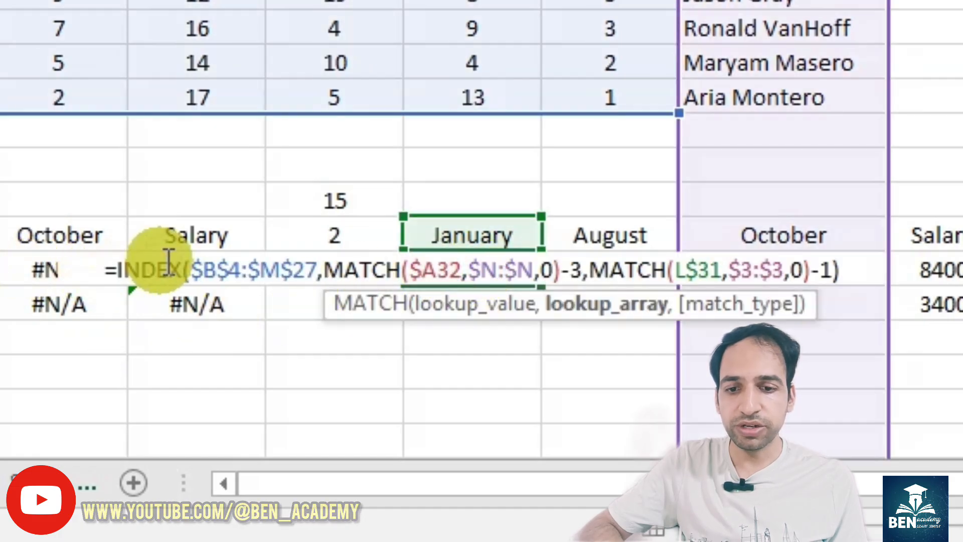
click(266, 274)
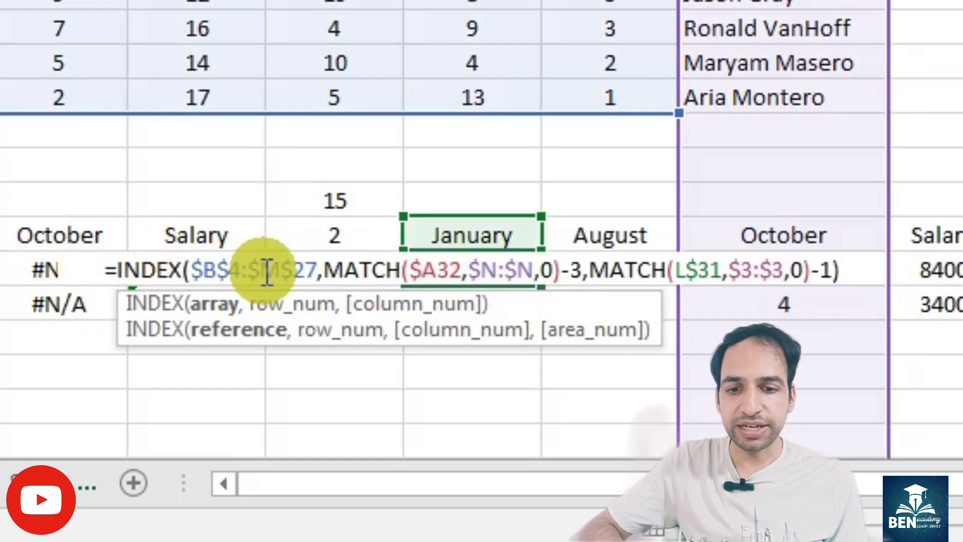
click(372, 270)
click(579, 270)
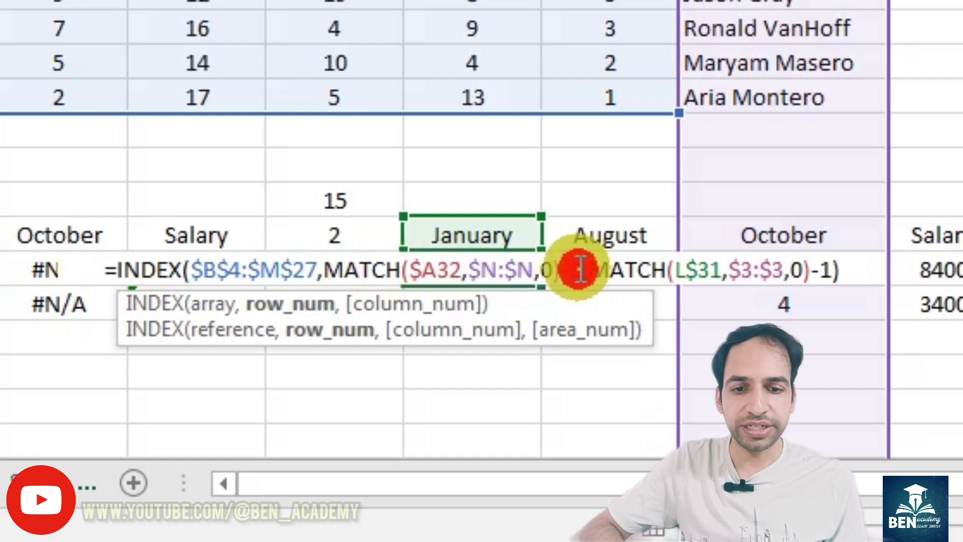
click(636, 270)
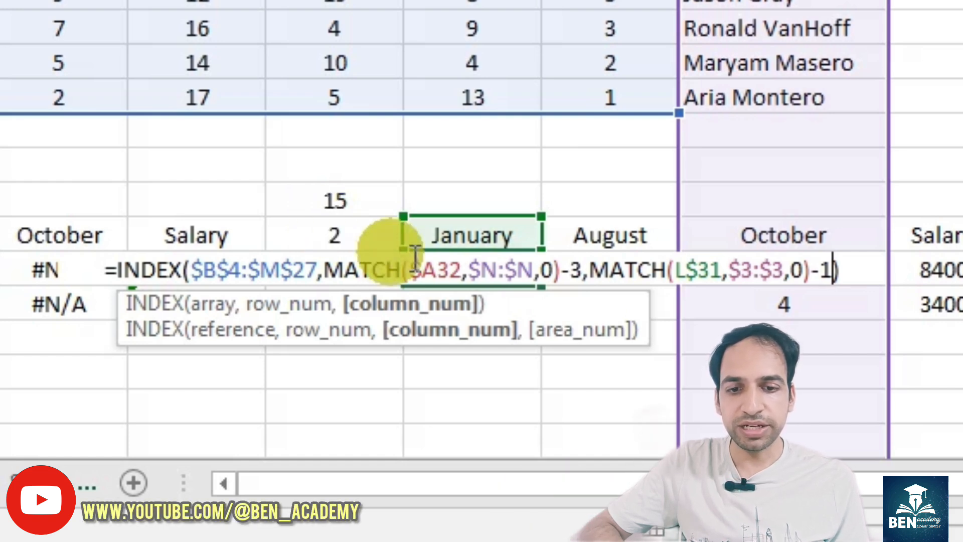
key(Return)
Step: Insert a new blank column at column G, inside the data table
click(741, 259)
drag(741, 259, 481, 303)
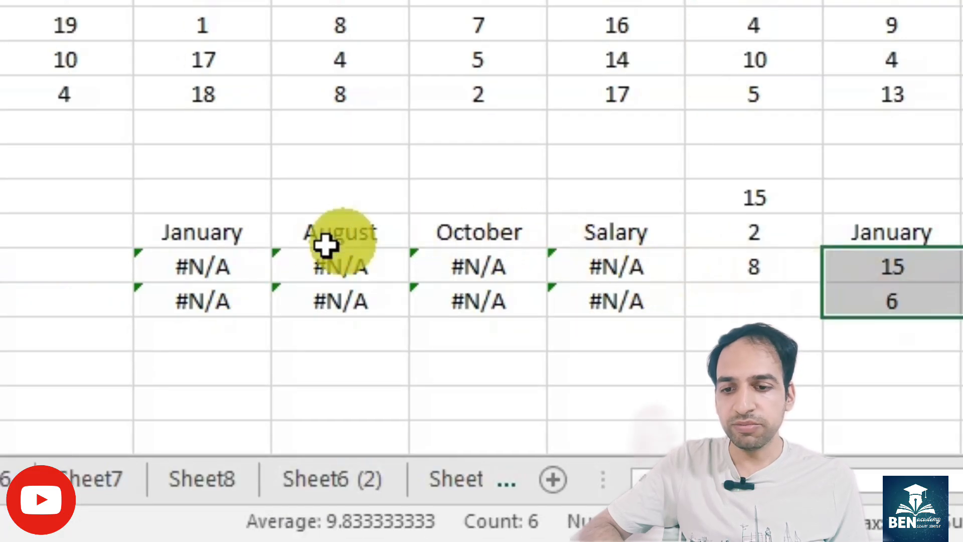
click(222, 259)
drag(261, 259, 615, 299)
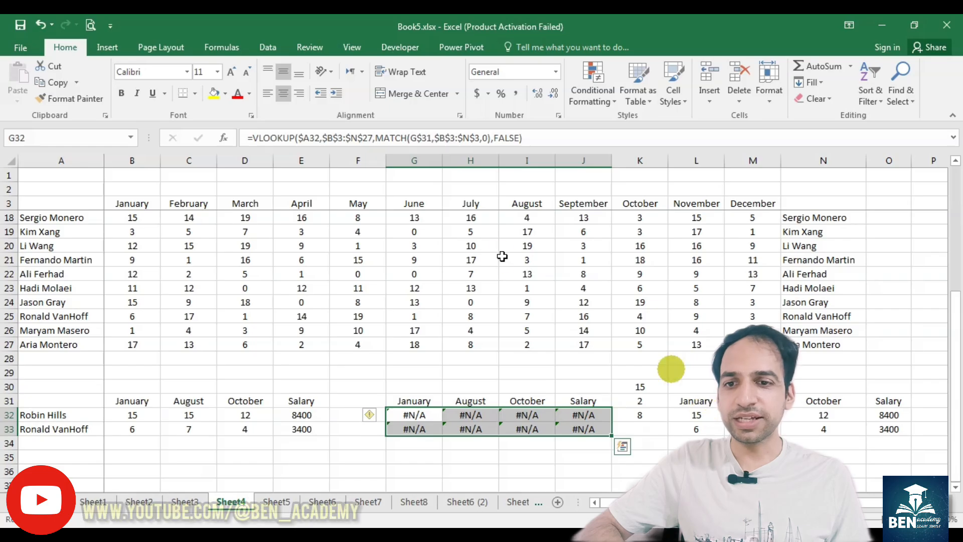
click(406, 156)
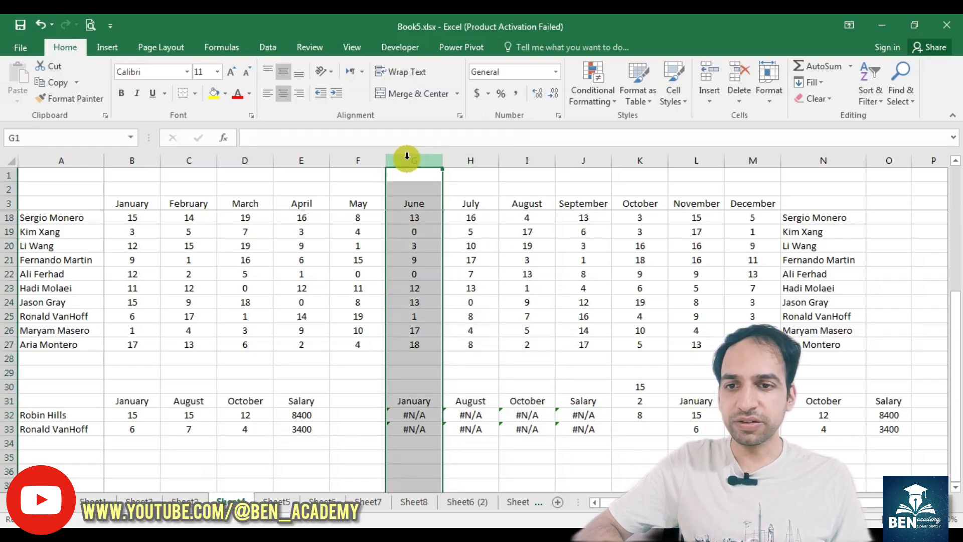
right_click(407, 159)
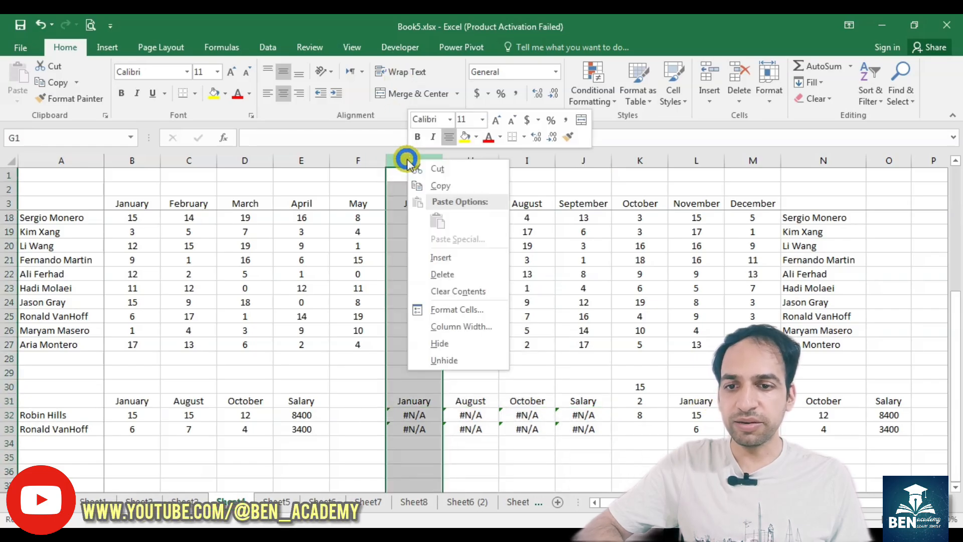
click(441, 257)
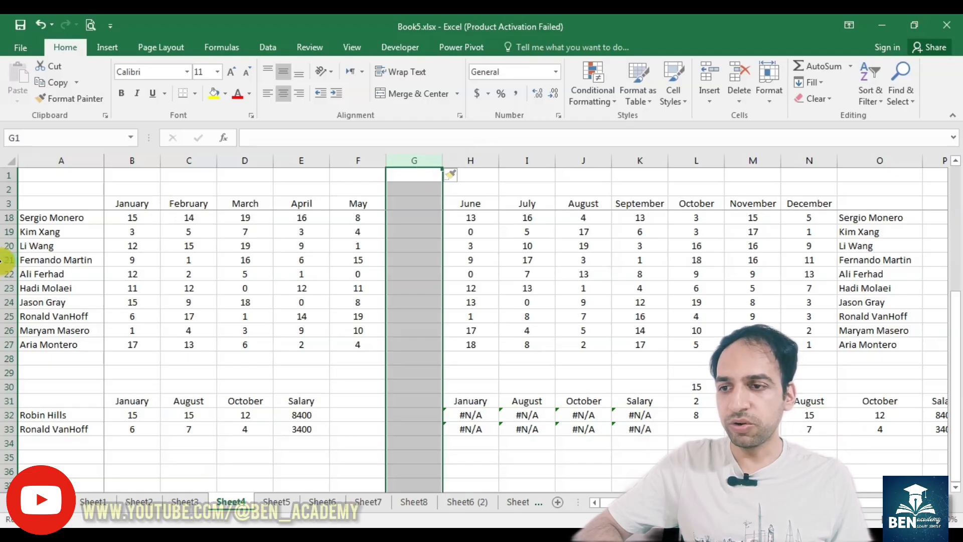
Step: Insert three blank rows above row 21, then undo the insertion
drag(3, 251, 3, 289)
right_click(2, 292)
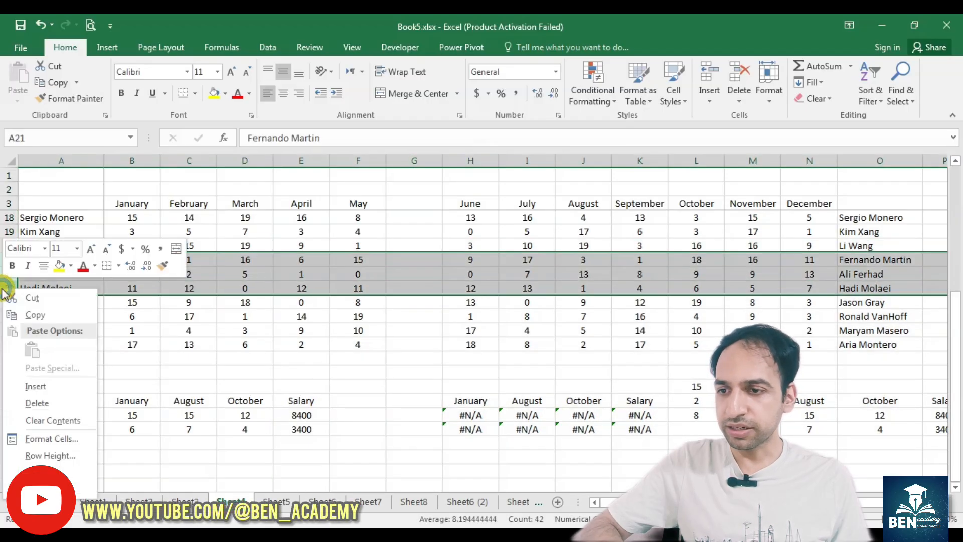
click(35, 389)
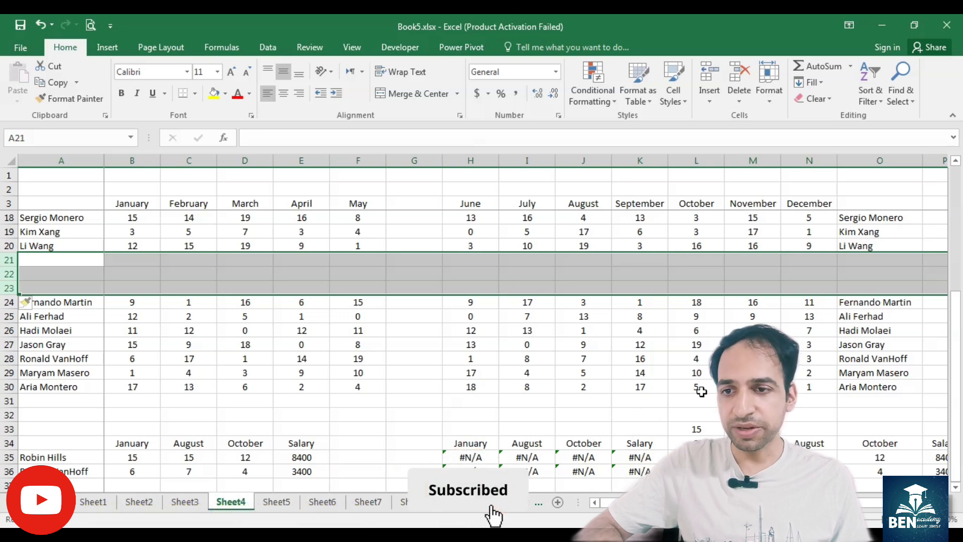
key(ctrl+z)
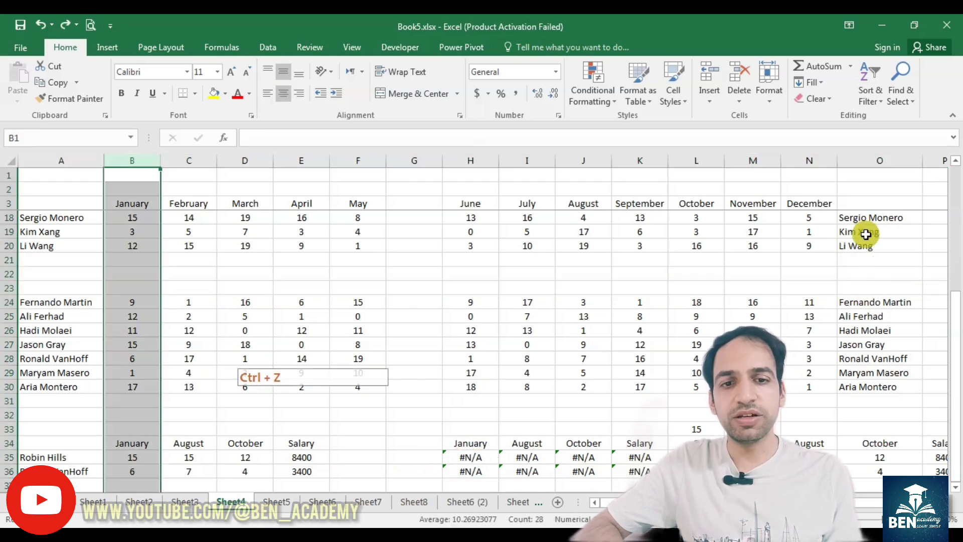